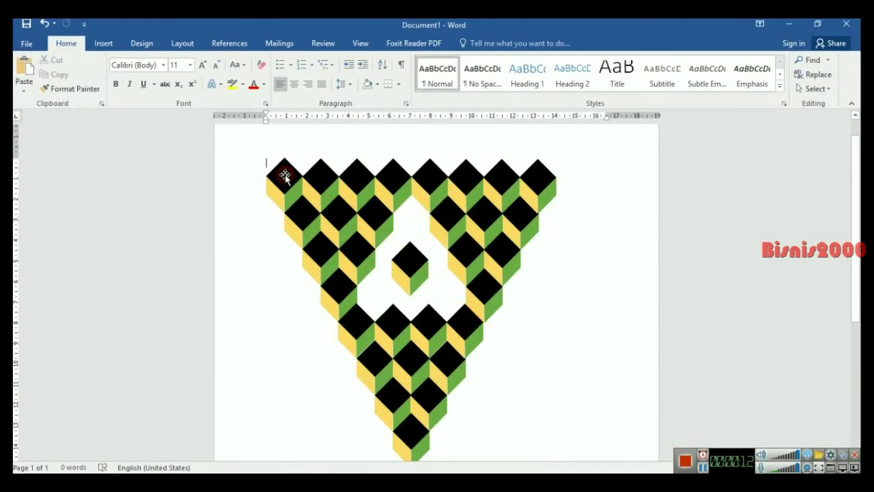
Copy the top-left cube to the pattern's top-right corner and move the Notepad notes into view
left_click(284, 177)
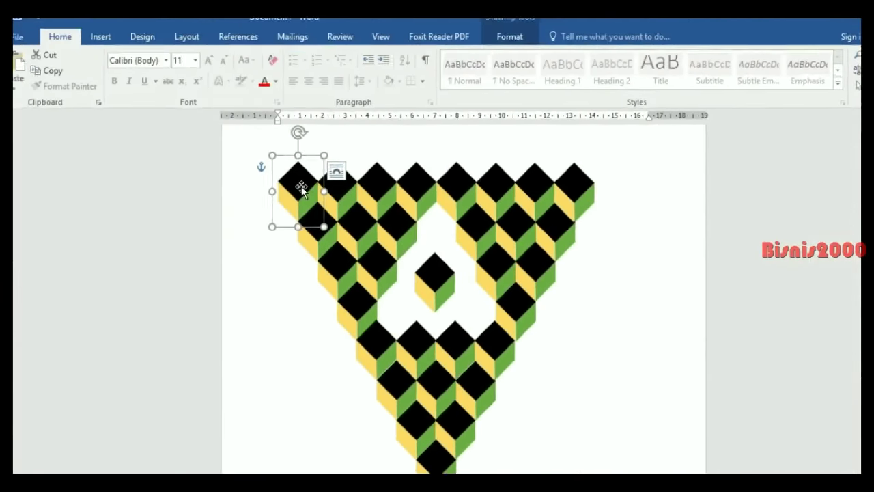
left_click_drag(285, 183, 432, 180)
left_click_drag(540, 189, 540, 188)
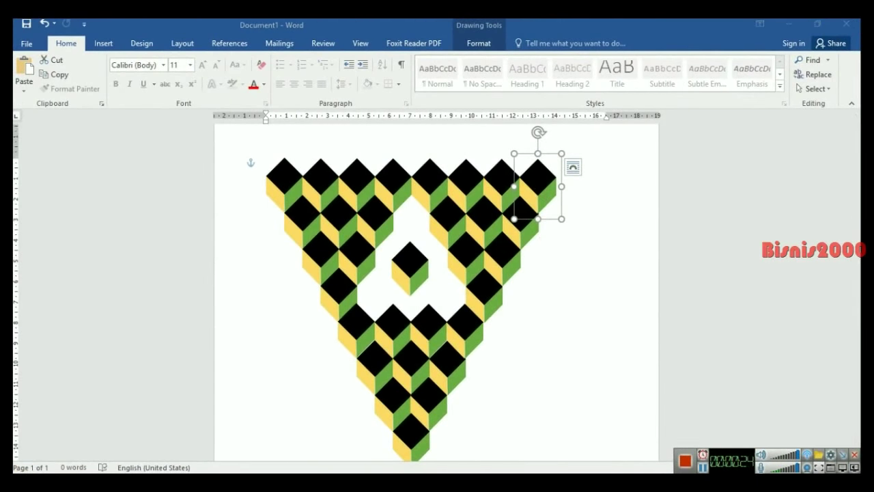
mouse_move(361, 67)
left_mouse_down()
mouse_move(365, 88)
mouse_move(366, 73)
left_mouse_up()
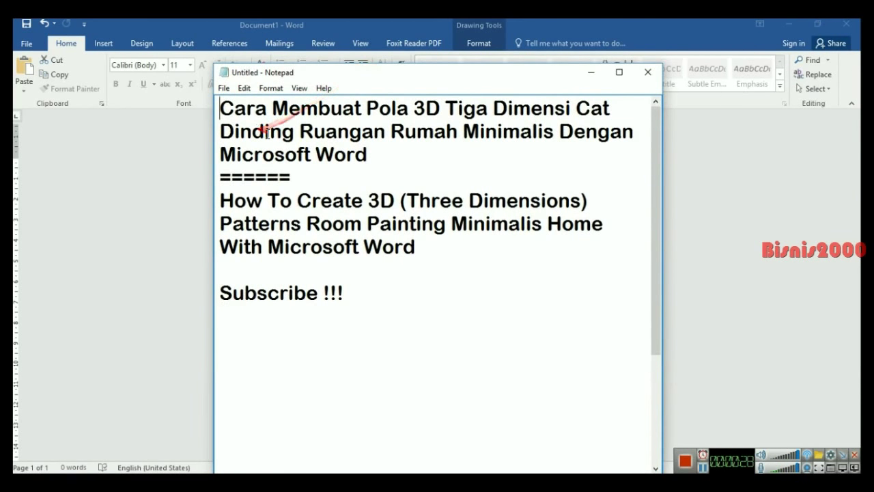
Highlight the Indonesian title, the English title lines and the Subscribe line in Notepad
left_click_drag(219, 110, 360, 147)
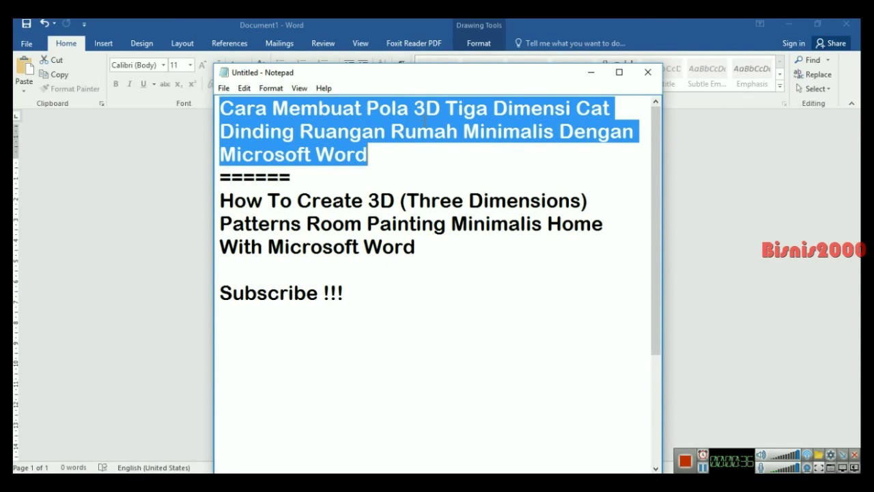
left_click_drag(220, 198, 421, 252)
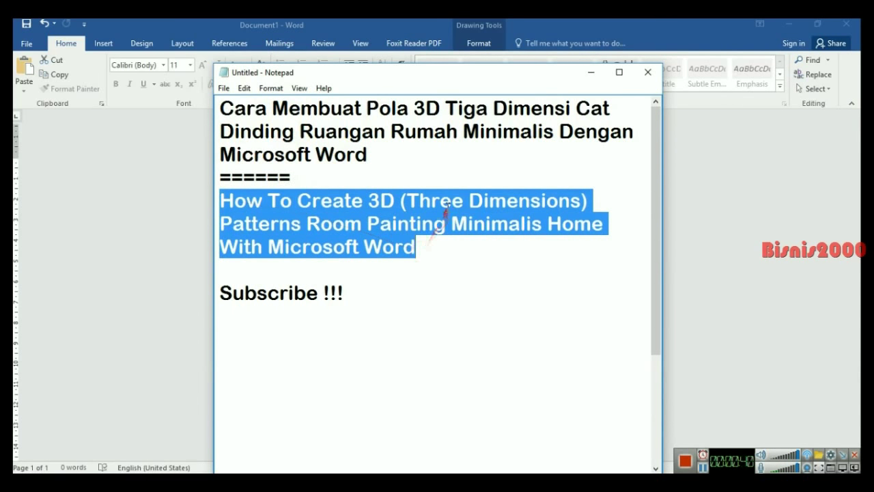
left_click_drag(221, 294, 335, 292)
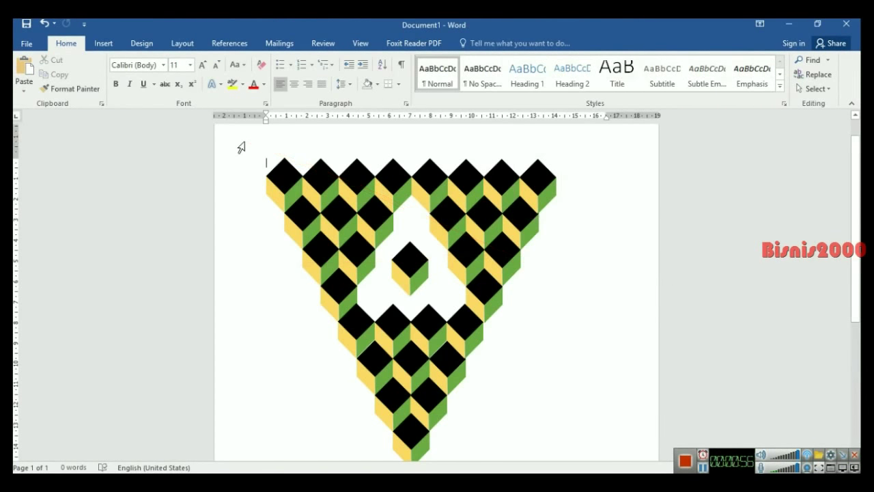
Create a new document from the Blank document template
left_click(26, 45)
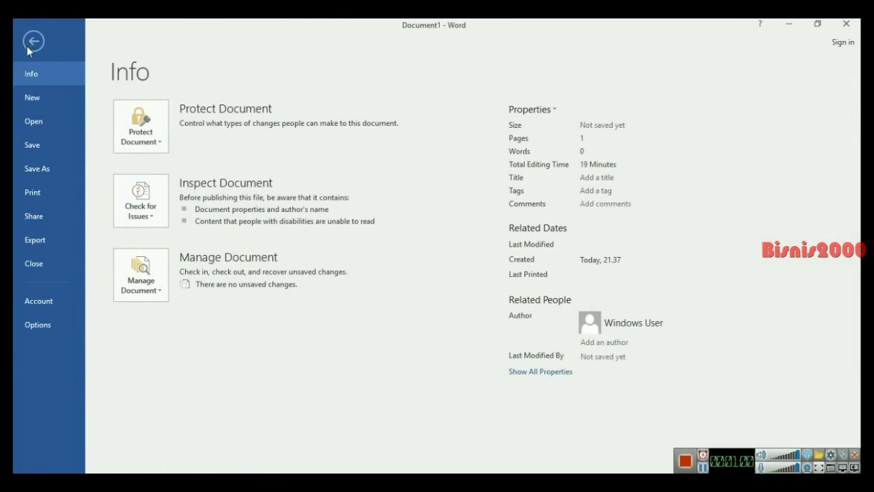
left_click(60, 179)
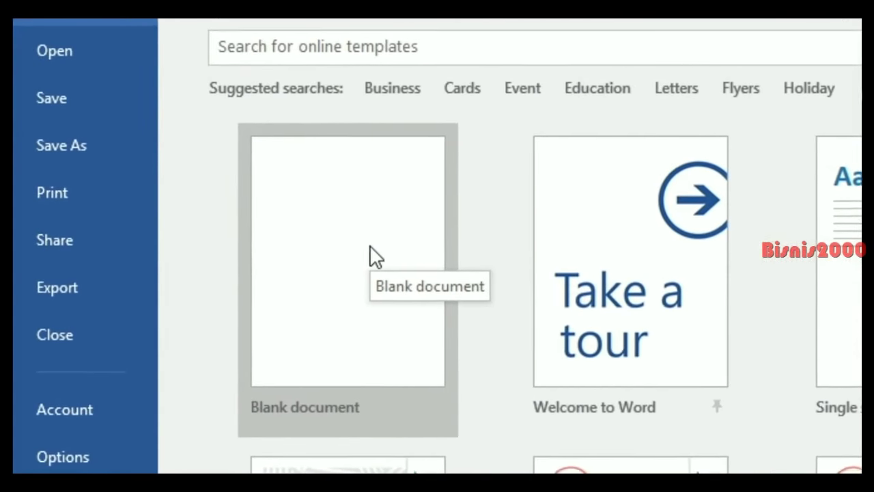
left_click(193, 225)
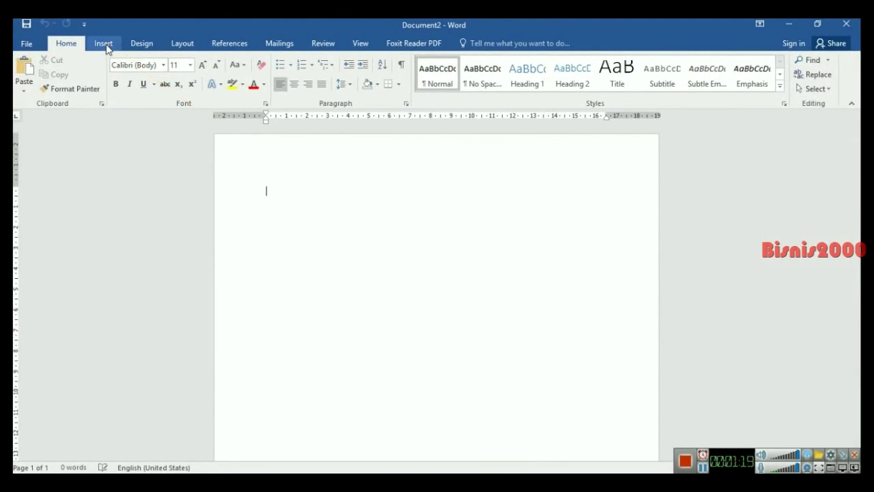
Draw a 4.35 cm square with the Rectangle shape and set its fill to No Fill
left_click(108, 45)
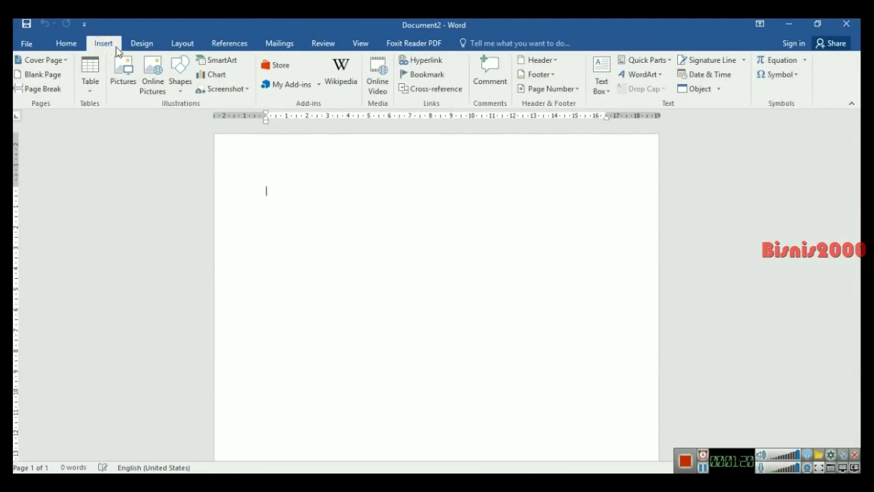
left_click(181, 82)
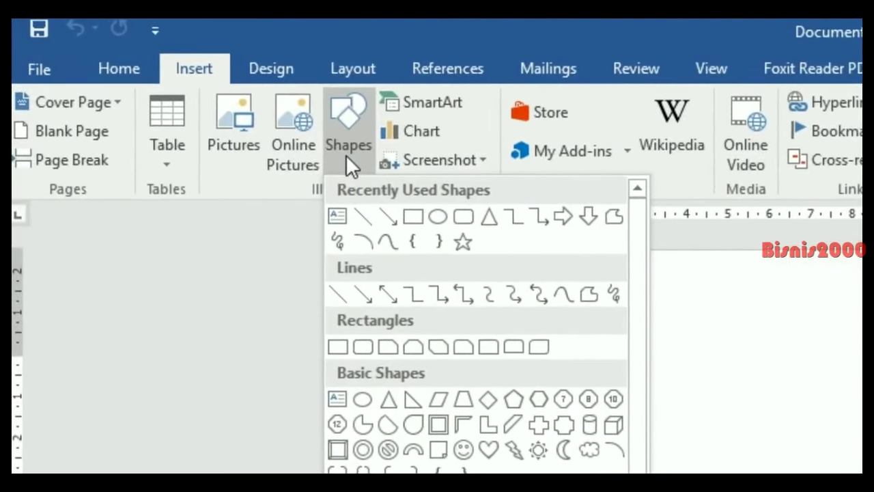
left_click(413, 217)
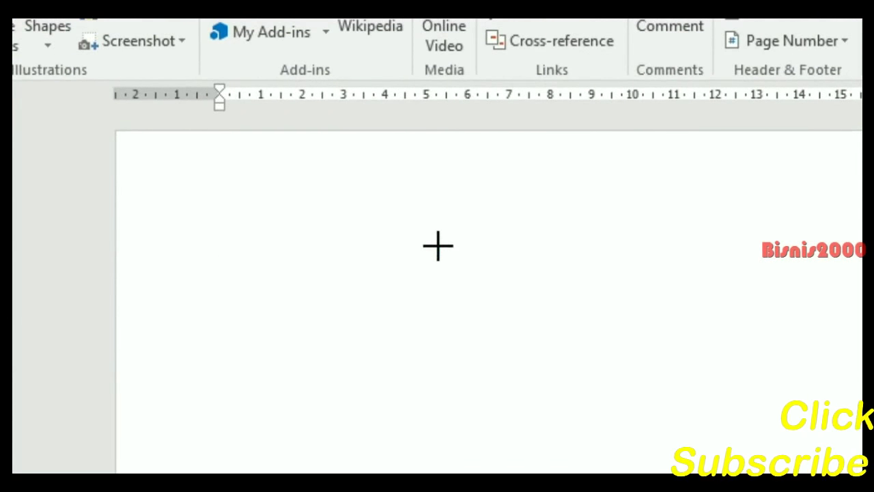
left_click_drag(437, 246, 590, 398)
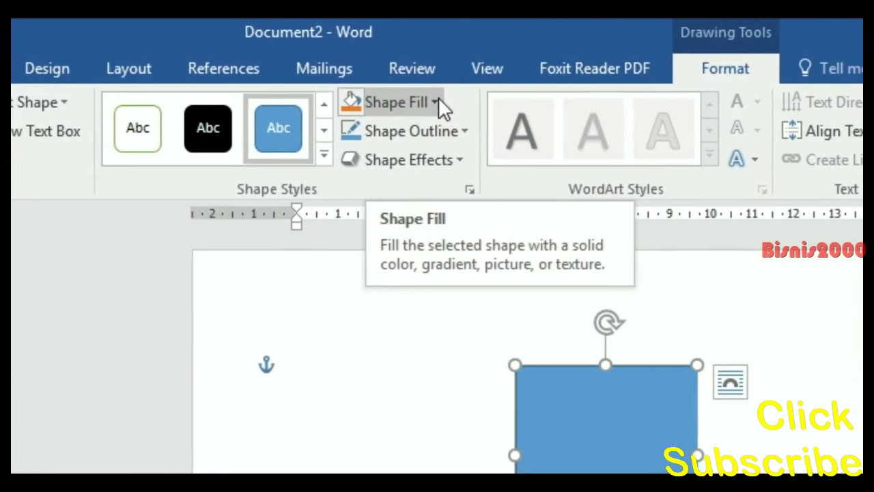
left_click(335, 61)
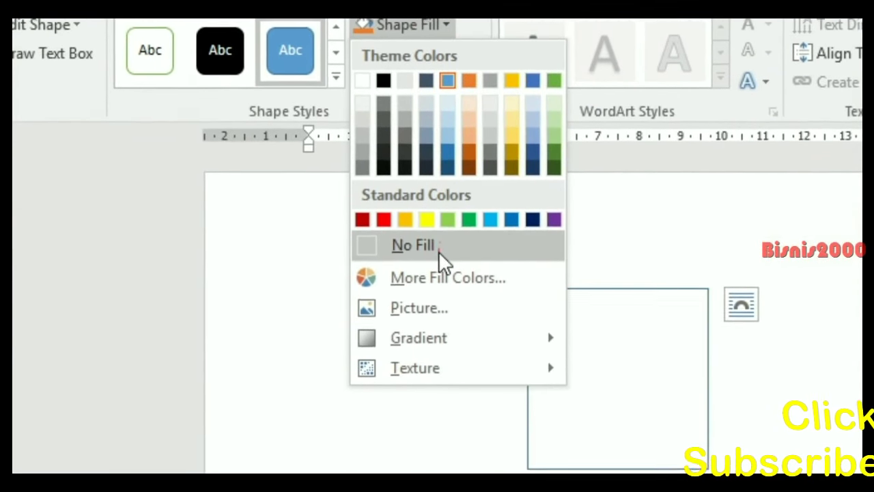
left_click(437, 325)
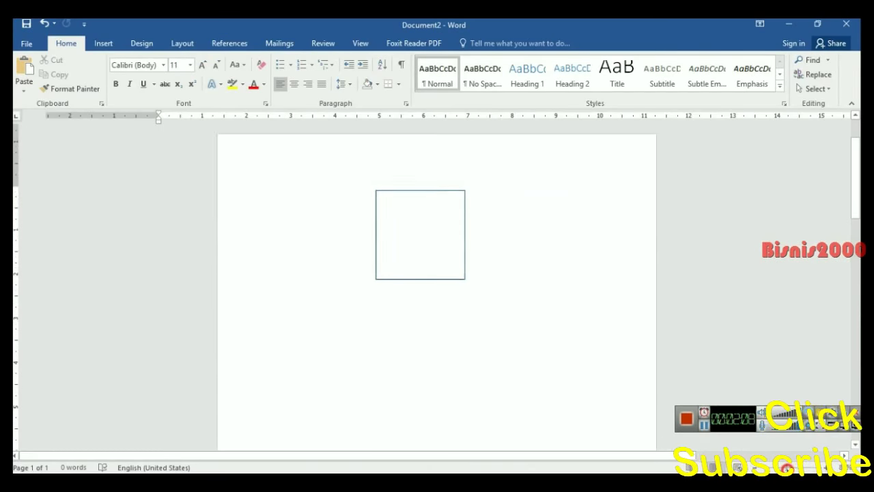
Rotate the square 45° into a diamond
left_click_drag(464, 295, 468, 295)
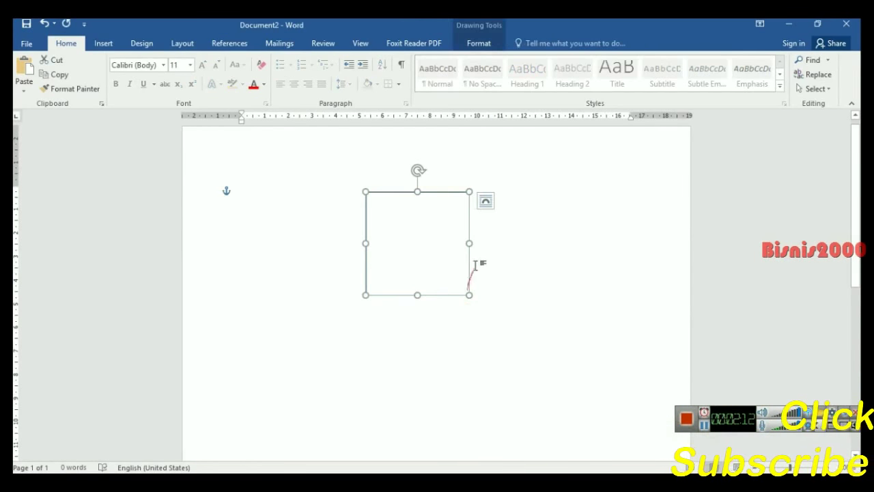
left_click_drag(421, 170, 475, 209)
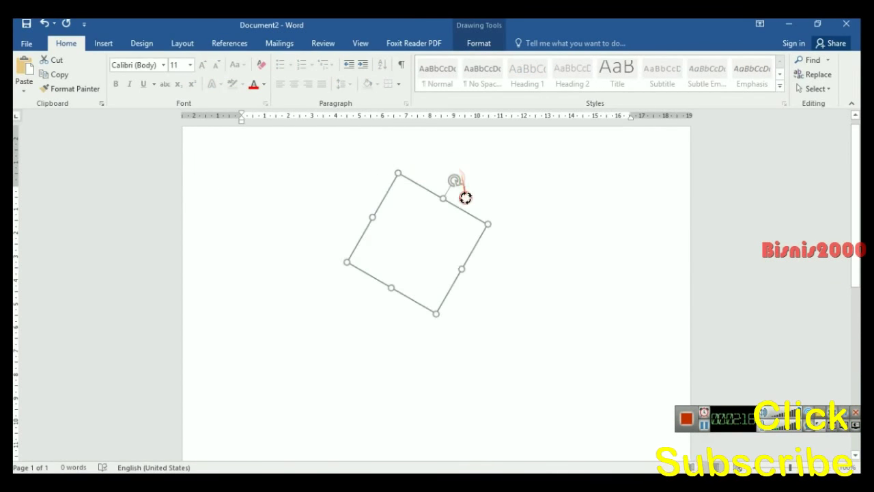
left_click(468, 296)
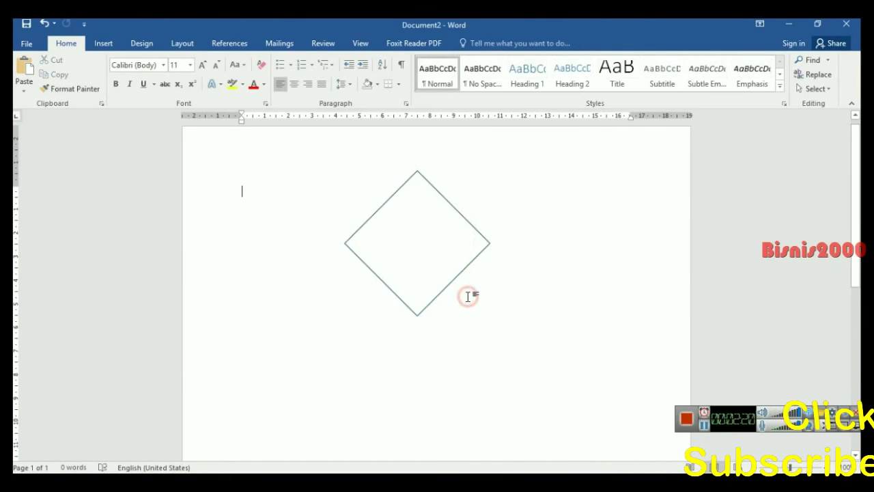
Place a copy of the diamond directly below, overlapping the original's lower half
left_click(381, 280)
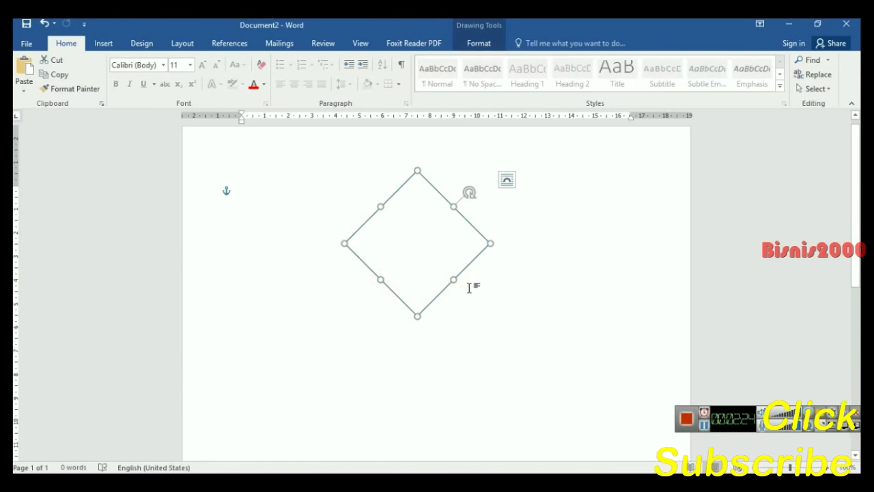
left_click_drag(469, 259, 468, 330, "ctrl")
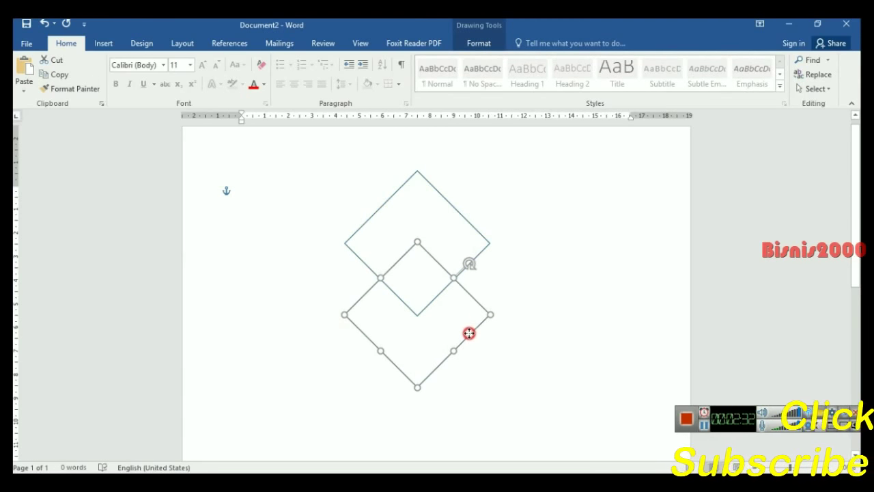
left_click_drag(468, 330, 469, 335)
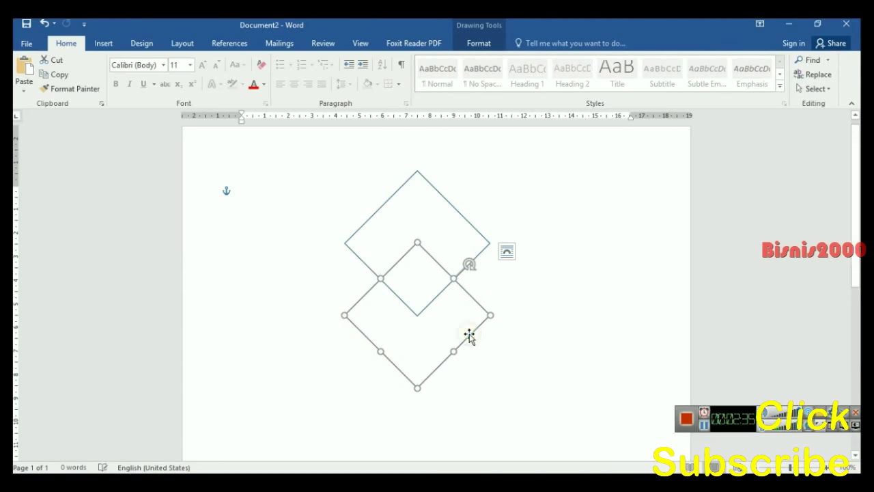
left_click(504, 309)
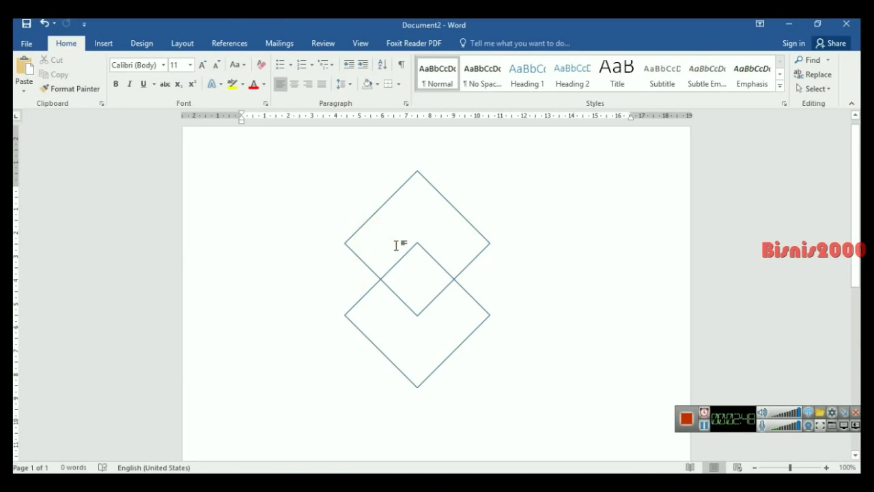
Use Edit Points to reshape the lower diamond into a parallelogram side face
left_click(353, 308)
right_click(379, 279)
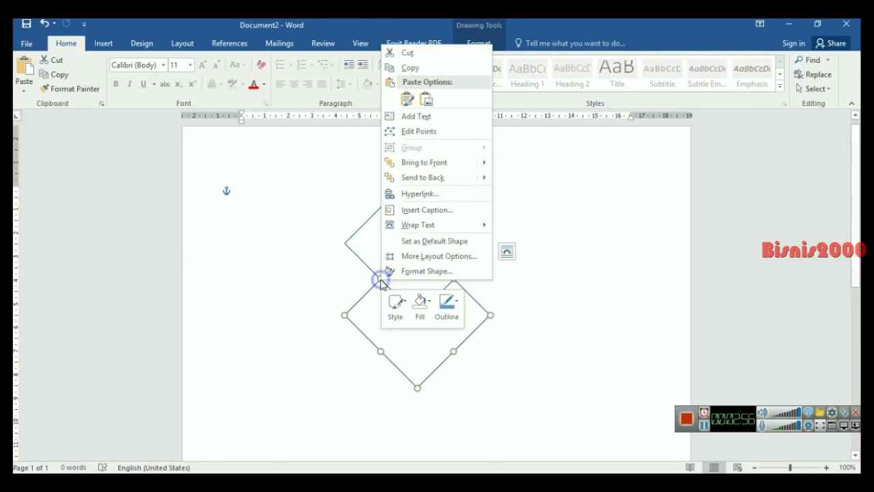
left_click(409, 134)
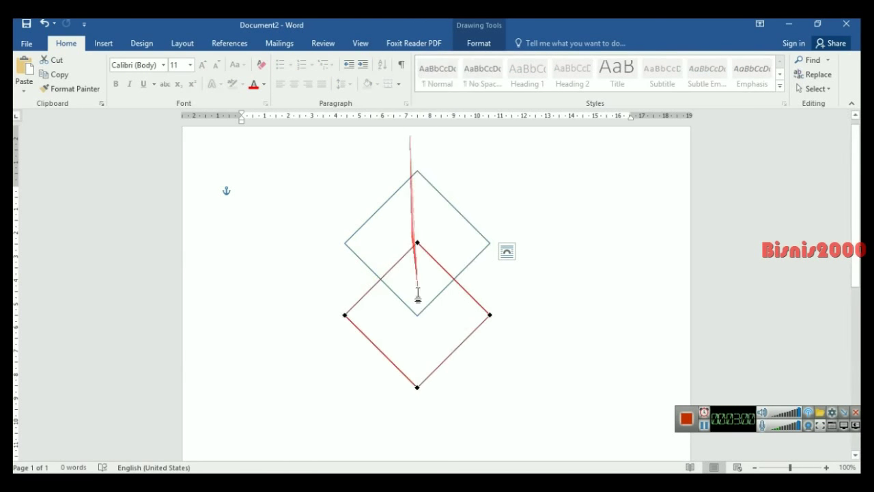
left_click_drag(344, 315, 417, 315)
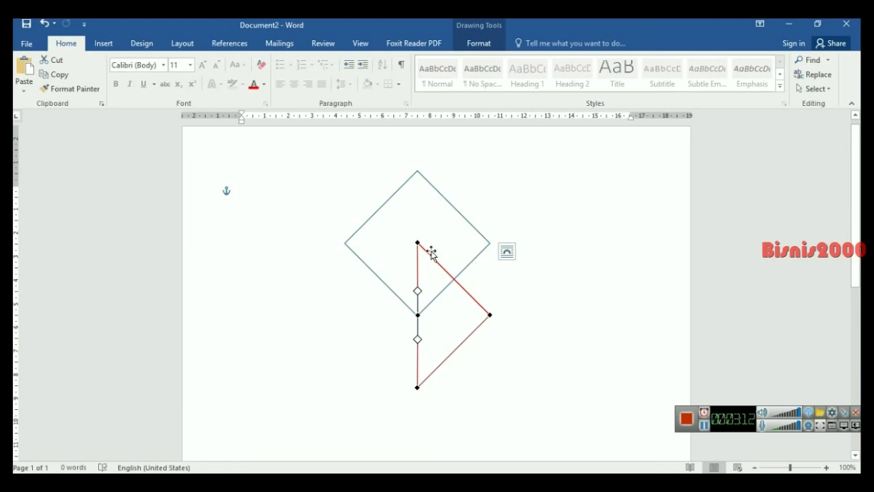
left_click_drag(416, 243, 489, 243)
left_click(519, 252)
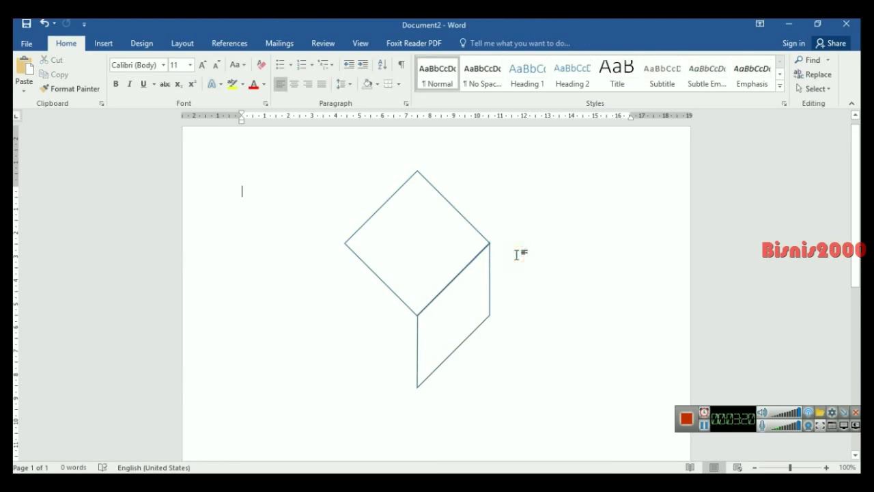
Zoom to 172% and snap the side face's top corner onto the top face's right corner
left_click_drag(790, 467, 795, 467)
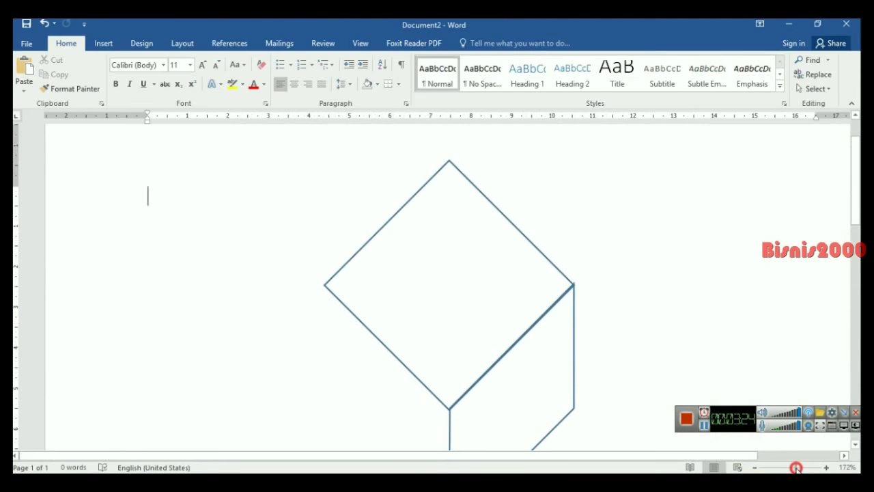
scroll(856, 247, "down", 3)
scroll(855, 248, "up", 1)
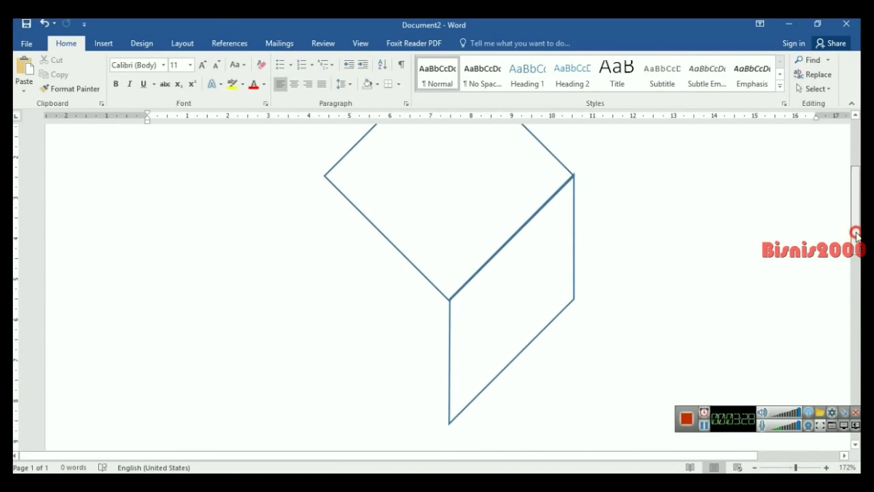
left_click(574, 222)
right_click(574, 221)
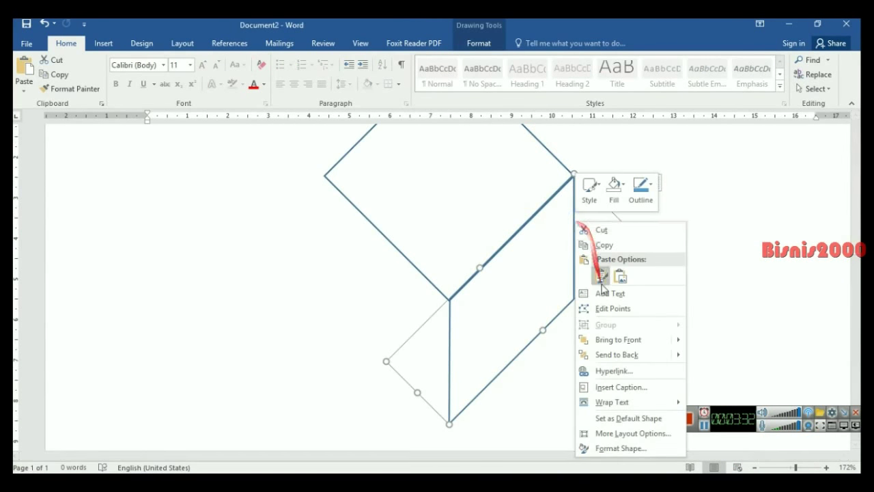
left_click(604, 308)
left_click_drag(575, 176, 575, 178)
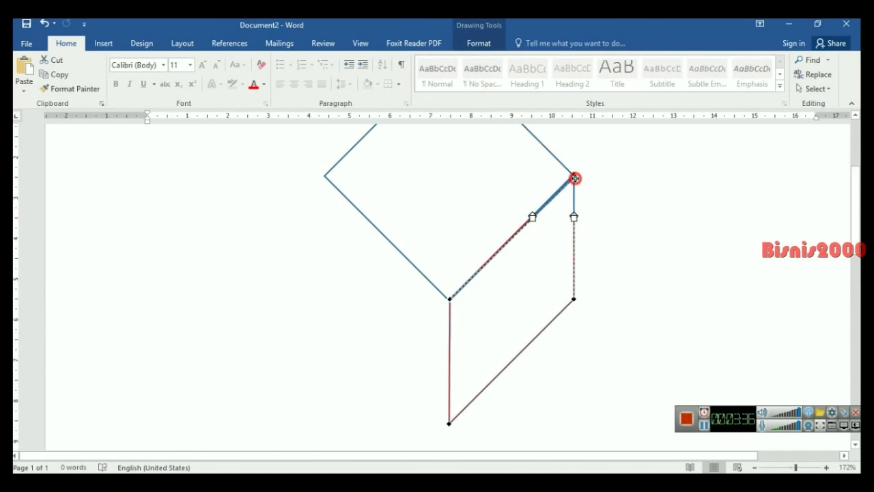
left_click(487, 292)
Copy the right side face and flip it horizontally to form a mirrored left face
left_click_drag(854, 198, 854, 230)
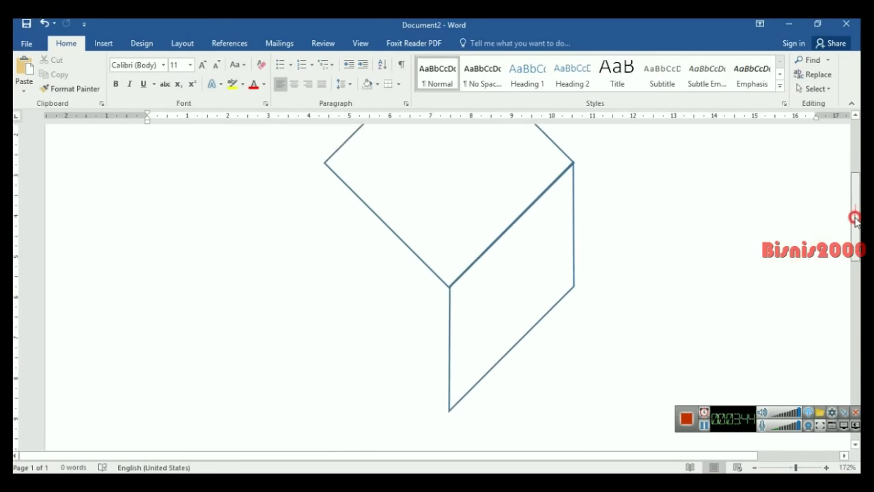
left_click(537, 295)
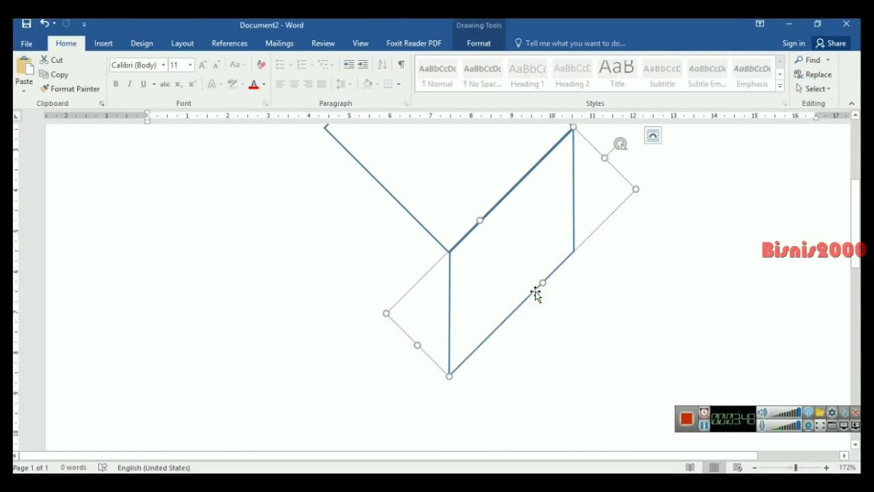
left_click_drag(537, 295, 373, 223, "ctrl")
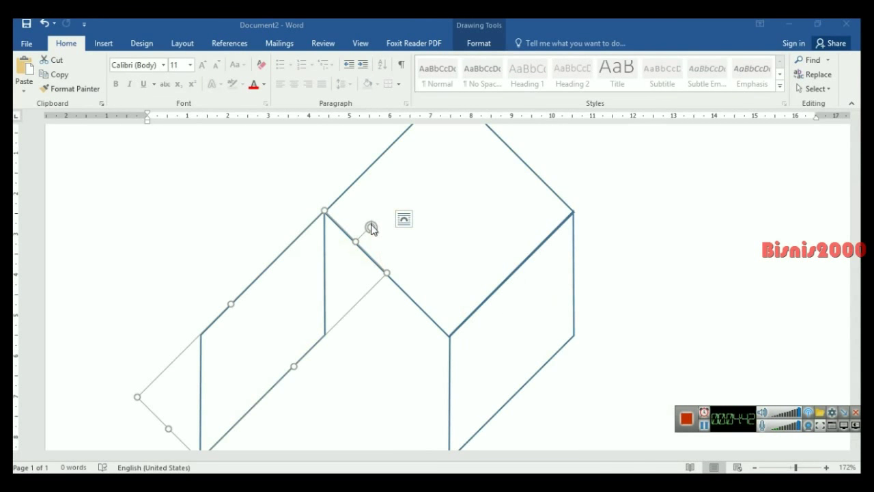
left_click(371, 227)
mouse_move(371, 227)
left_mouse_down()
mouse_move(317, 198)
mouse_move(277, 203)
left_mouse_up()
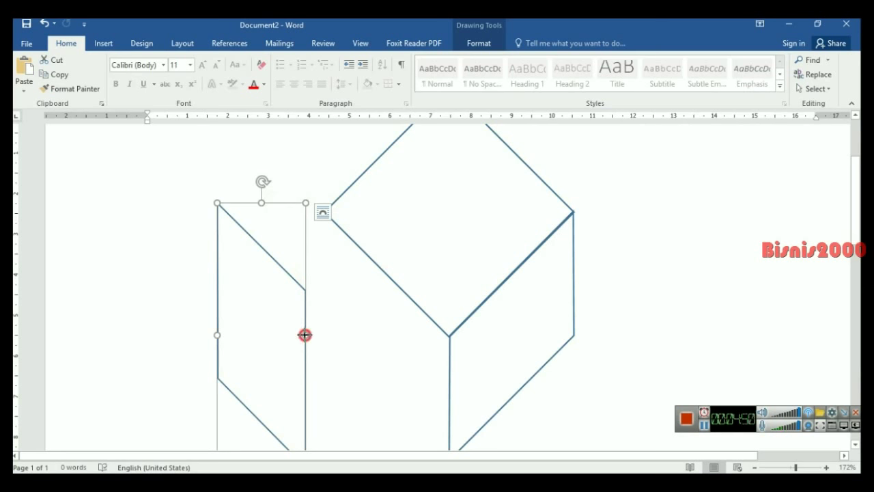
left_click_drag(305, 335, 146, 327)
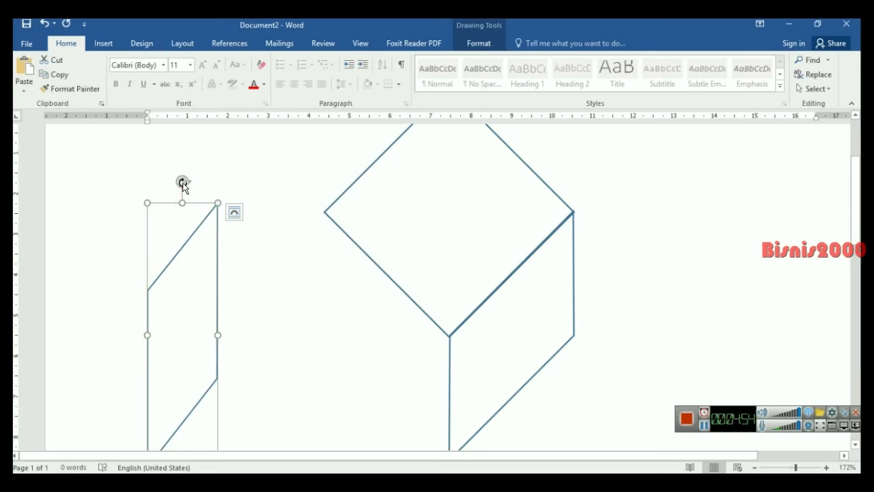
left_click_drag(182, 183, 109, 263)
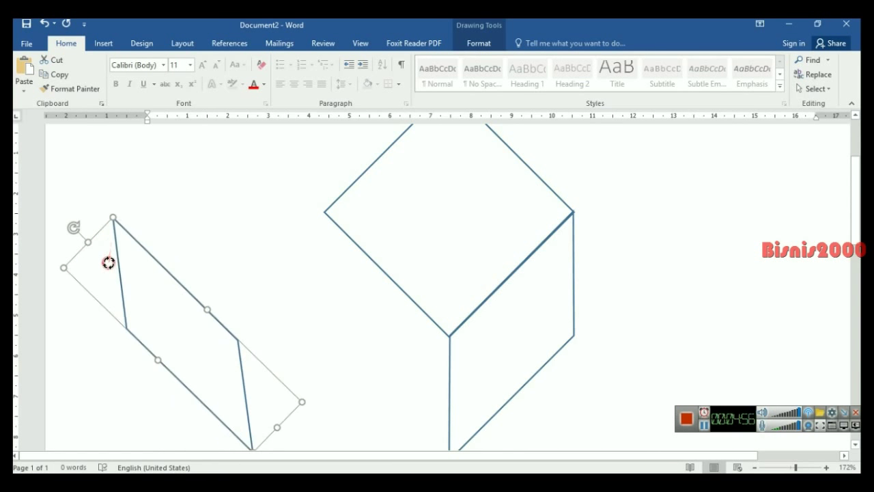
Position the mirrored face against the top diamond on the cube's left side
left_click_drag(118, 272, 299, 275)
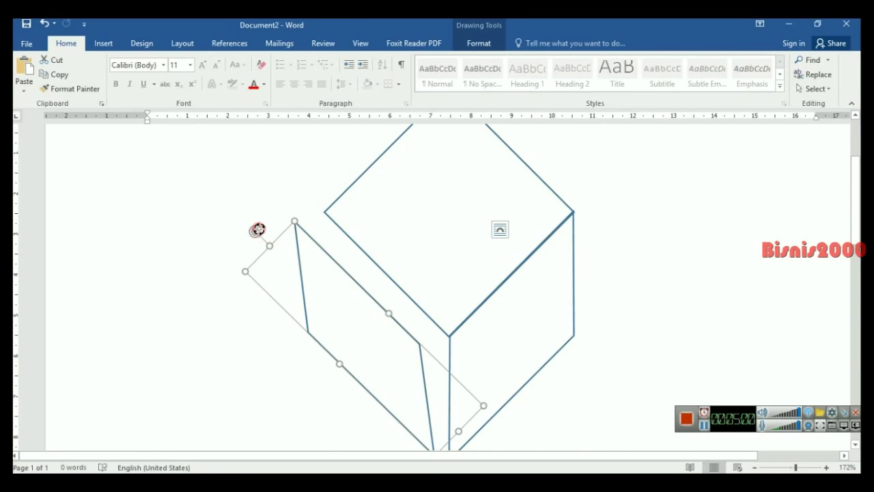
left_click_drag(256, 229, 288, 223)
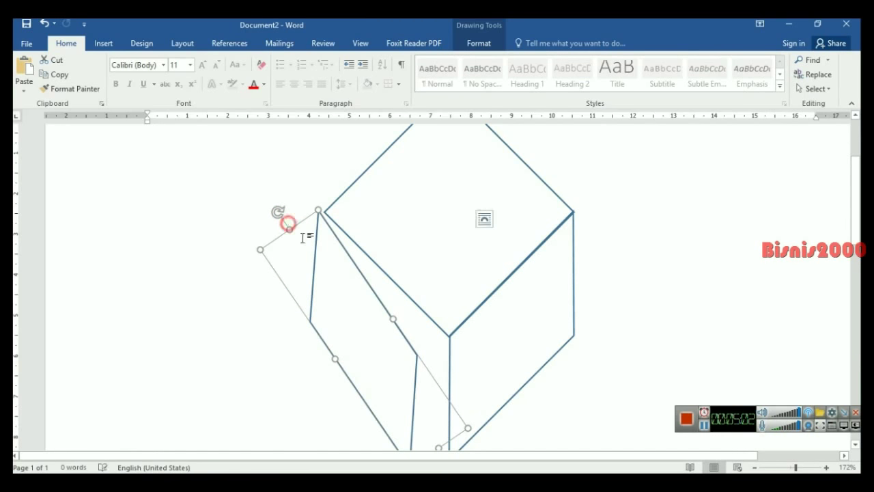
left_click_drag(392, 318, 407, 311)
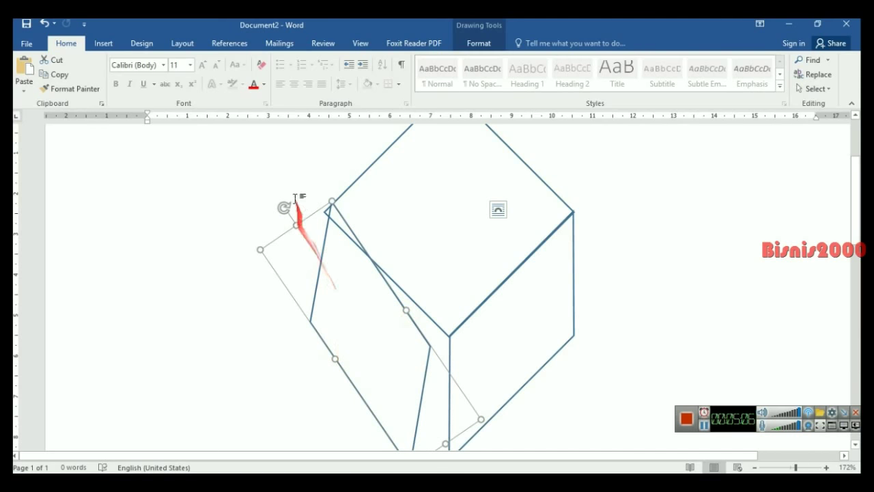
left_click_drag(284, 207, 272, 217)
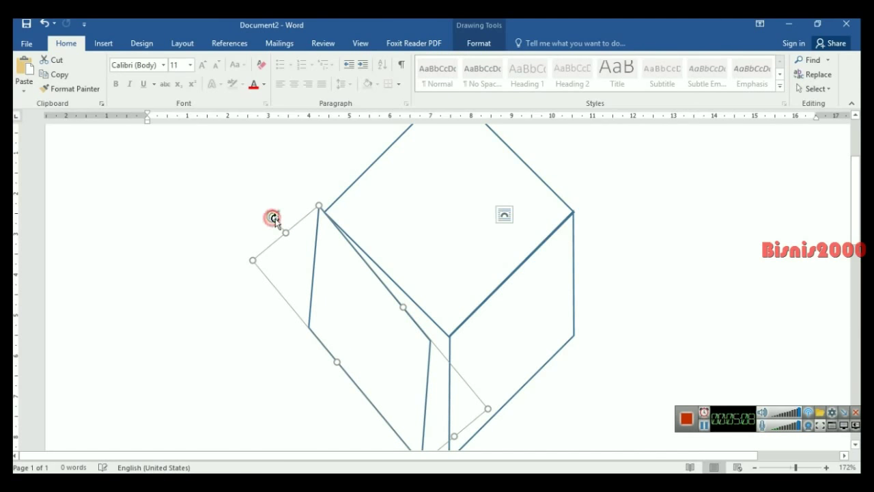
left_click_drag(316, 246, 321, 253)
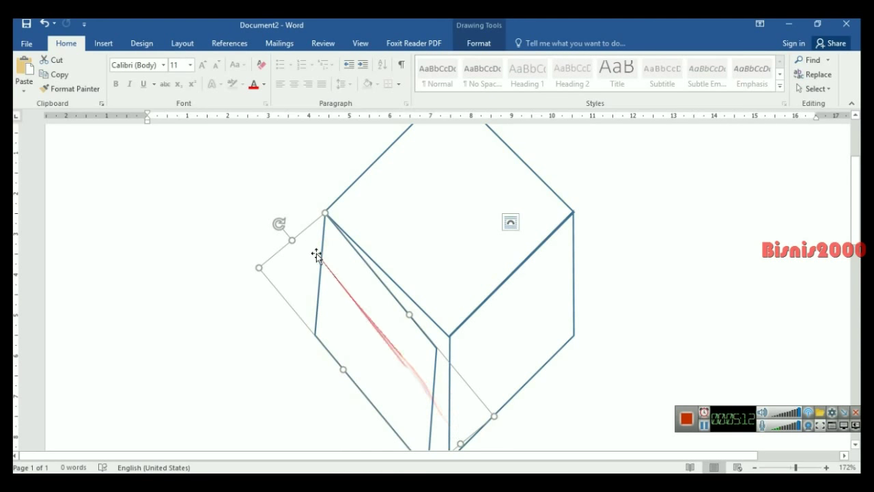
left_click_drag(279, 228, 273, 234)
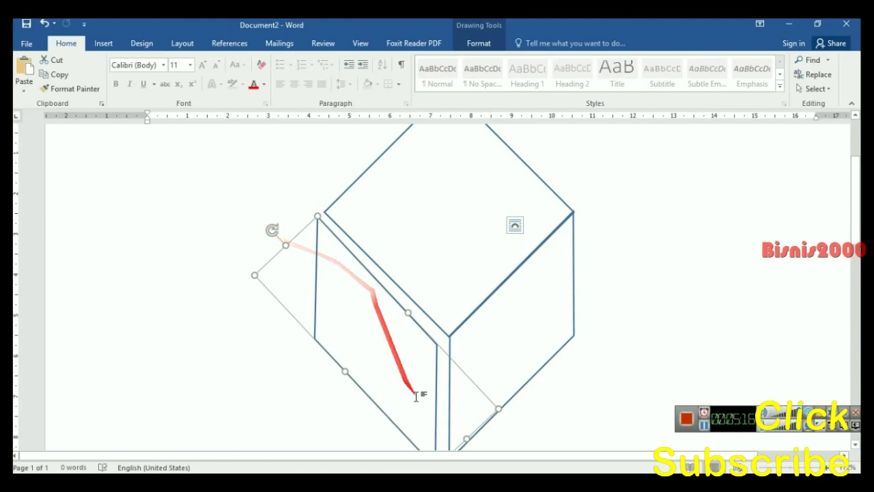
Fine-tune the left face's angle and alignment with the right face's edge
left_click_drag(855, 235, 855, 254)
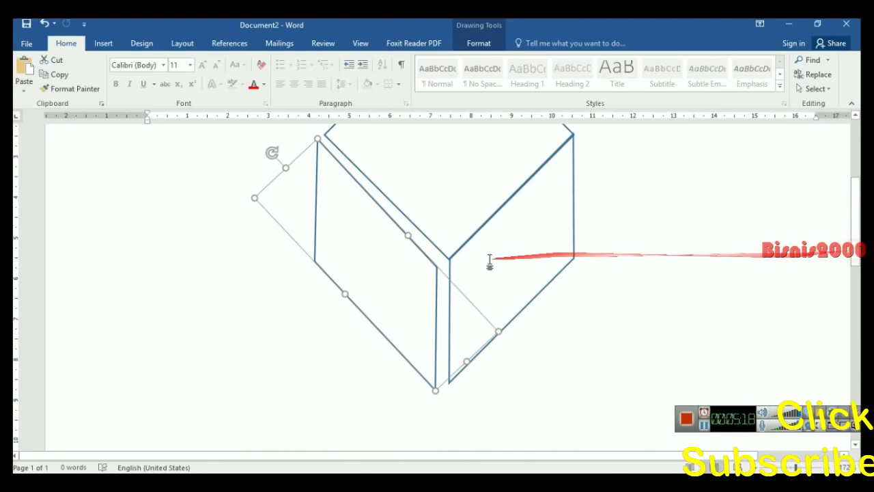
left_click_drag(376, 330, 389, 323)
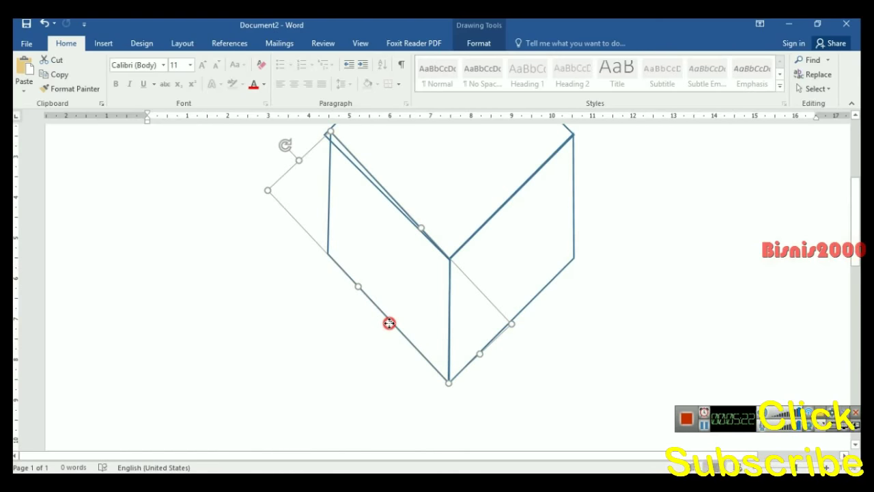
key("Down")
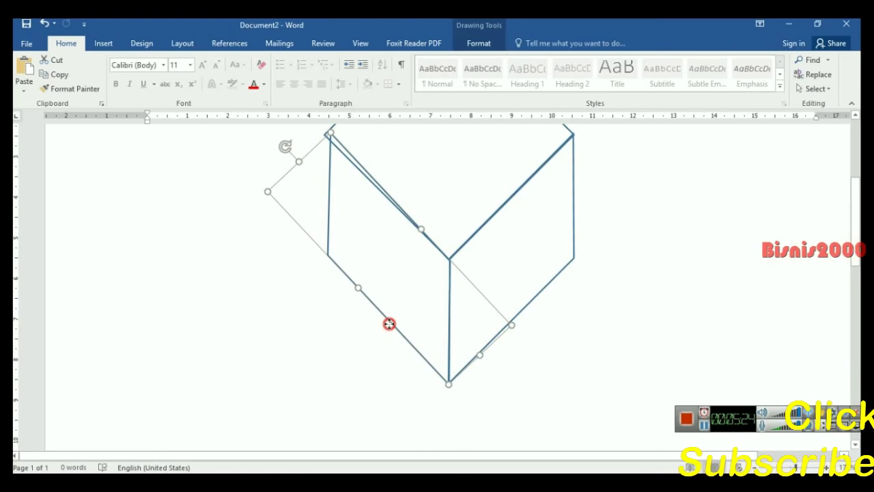
left_click(389, 323)
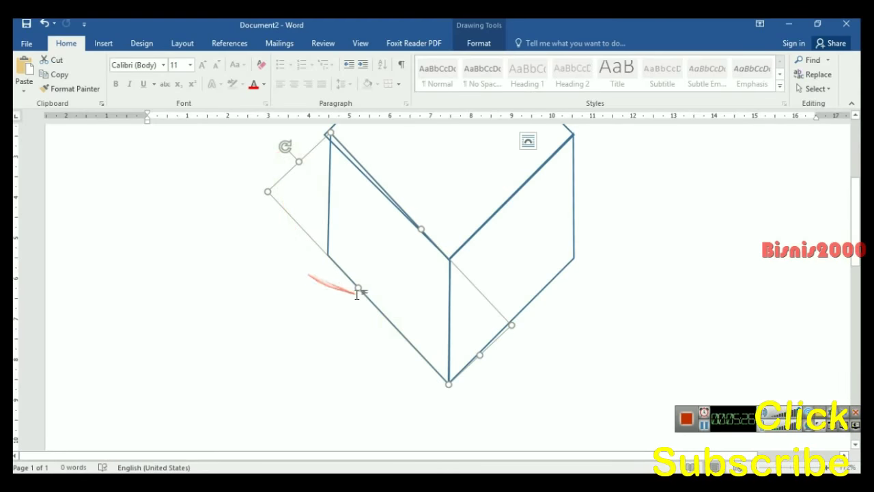
left_click(359, 289)
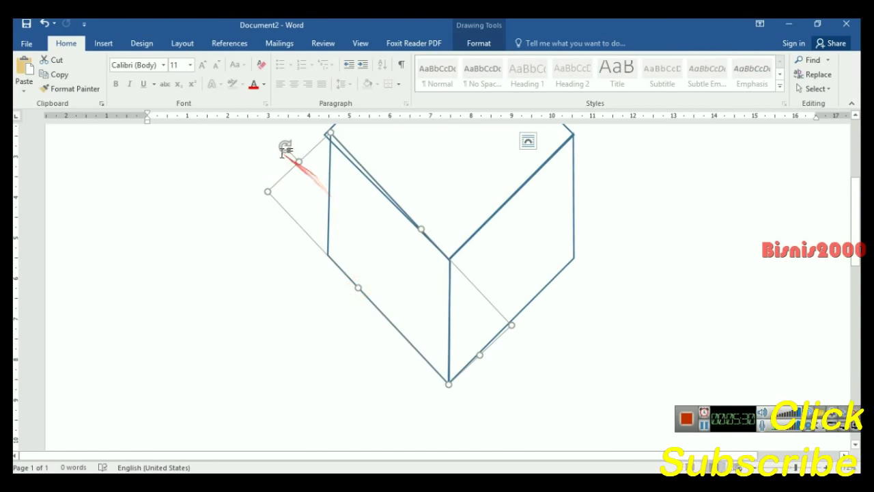
left_click_drag(283, 150, 278, 154)
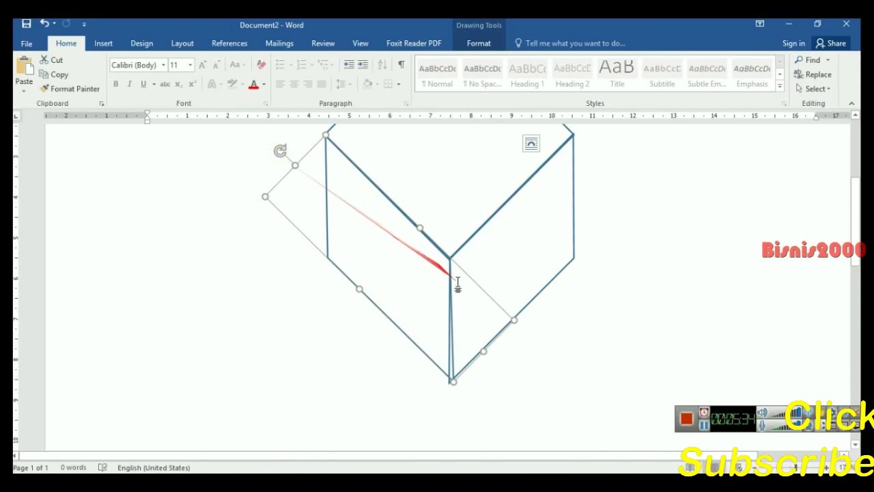
left_click(538, 351)
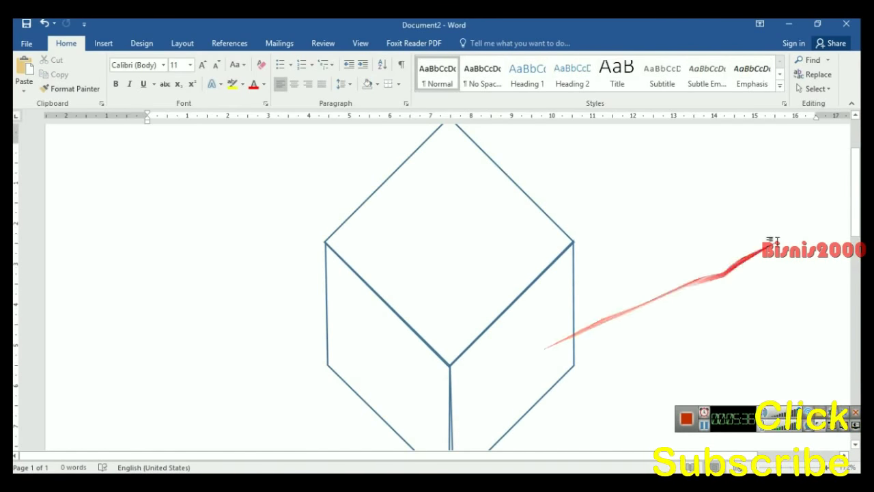
left_click_drag(854, 203, 855, 227)
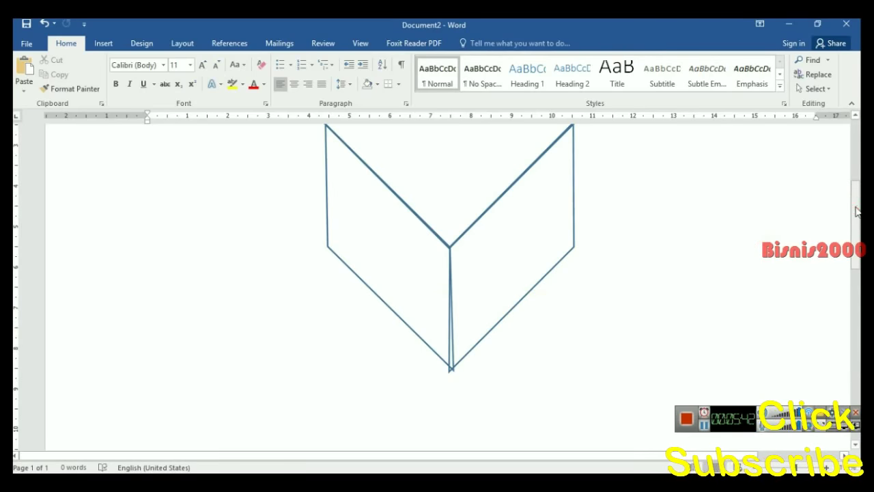
left_click_drag(854, 205, 855, 196)
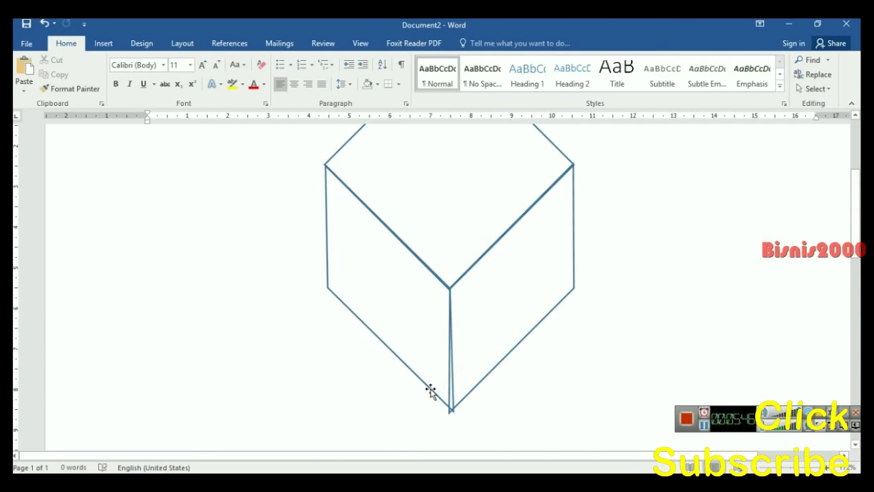
left_click(430, 389)
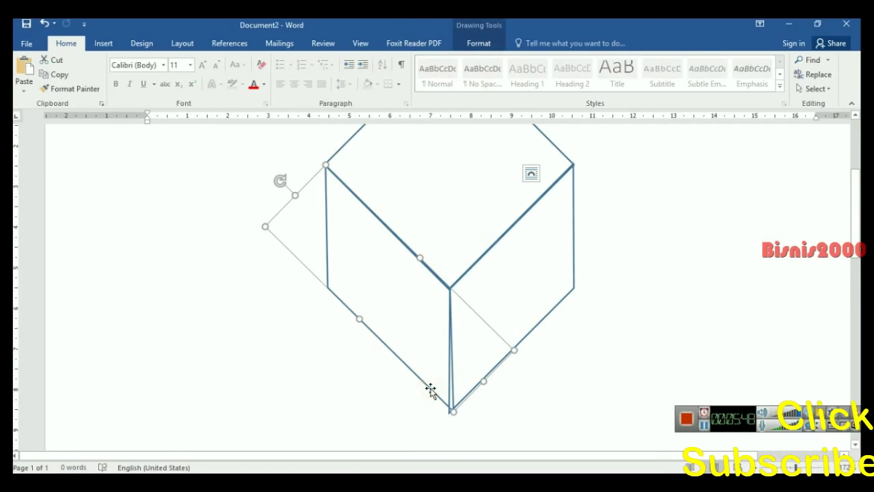
left_click_drag(360, 321, 355, 323)
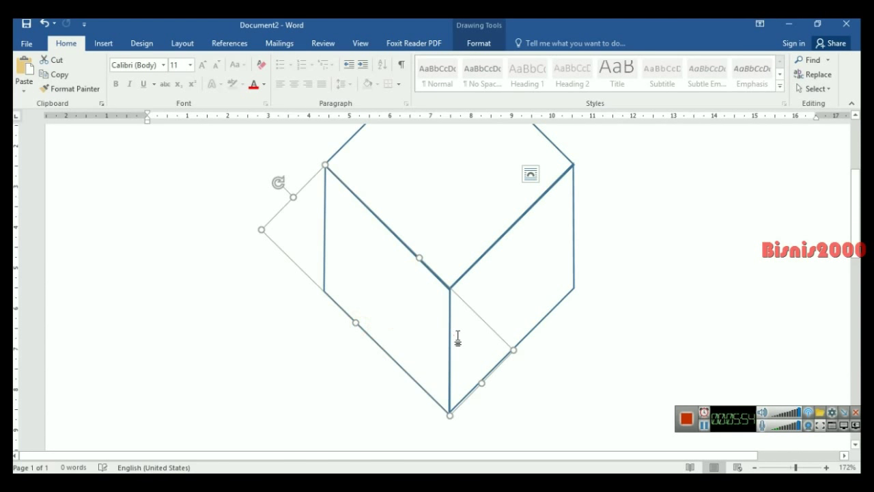
key("ctrl+z")
key("ctrl+z")
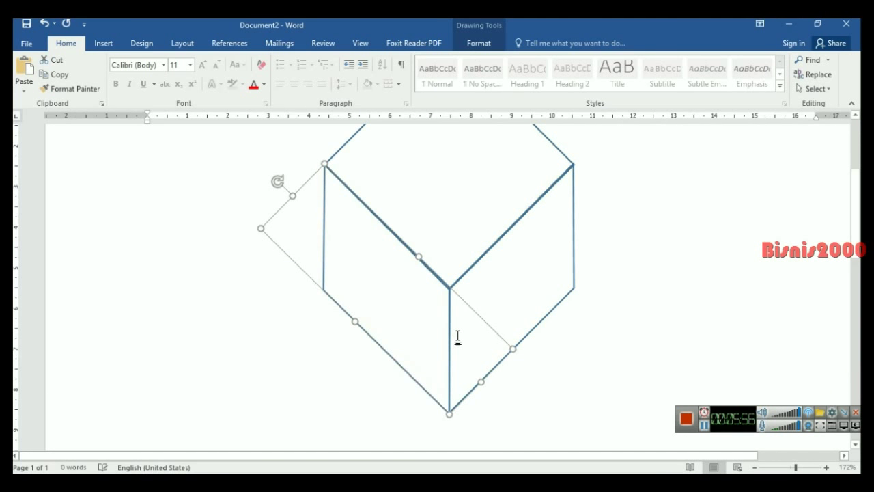
key("ctrl+z")
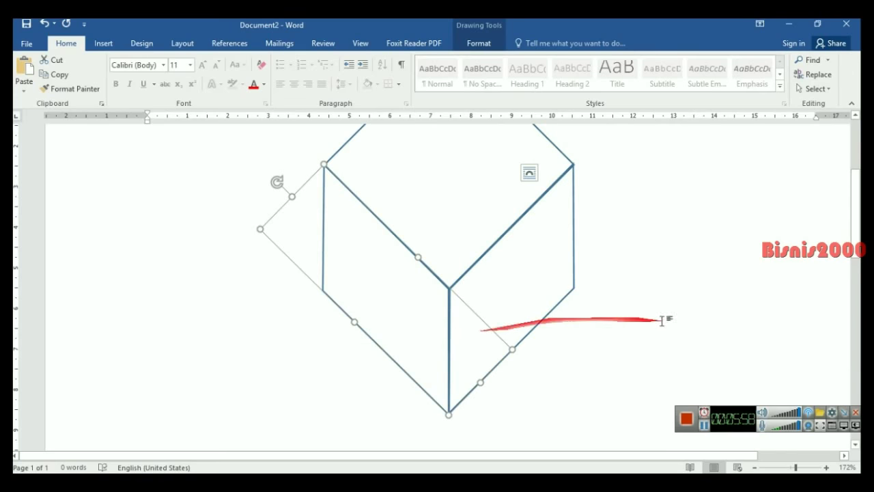
left_click(619, 333)
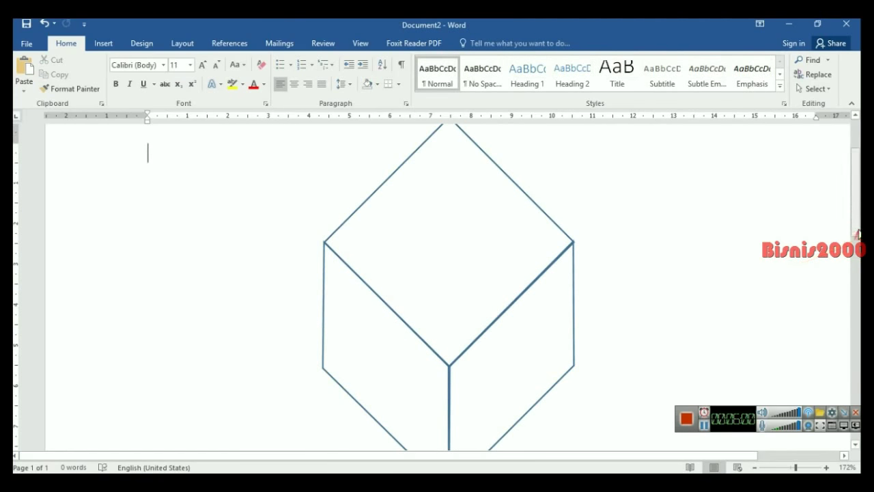
Zoom from 172% back to 100% to show the whole outlined cube
scroll(853, 242, "down", 3)
left_click_drag(853, 238, 855, 227)
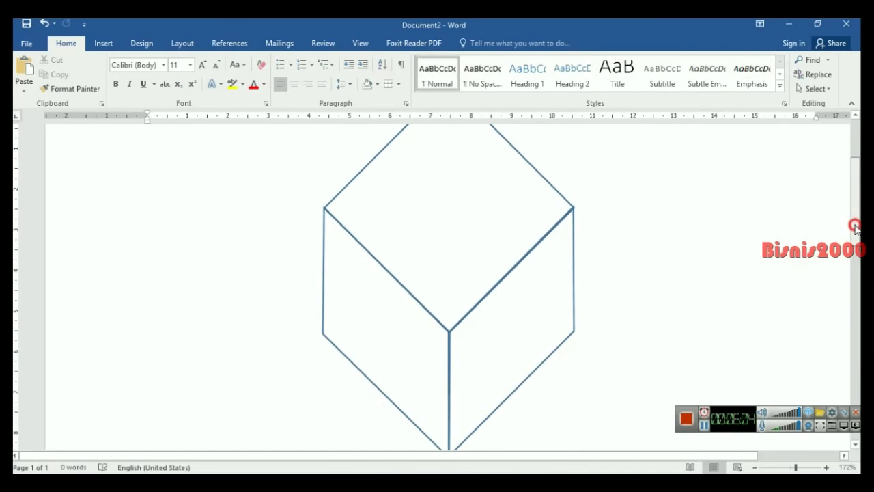
left_click_drag(796, 468, 790, 468)
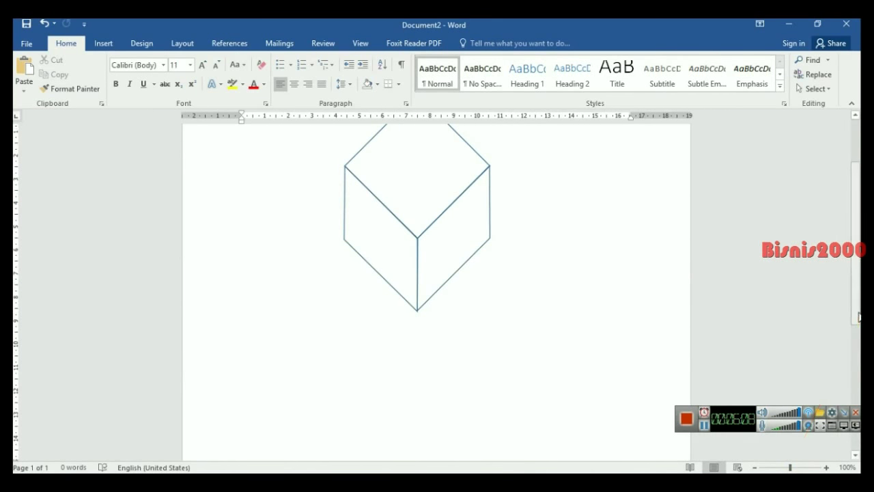
left_click_drag(856, 312, 857, 275)
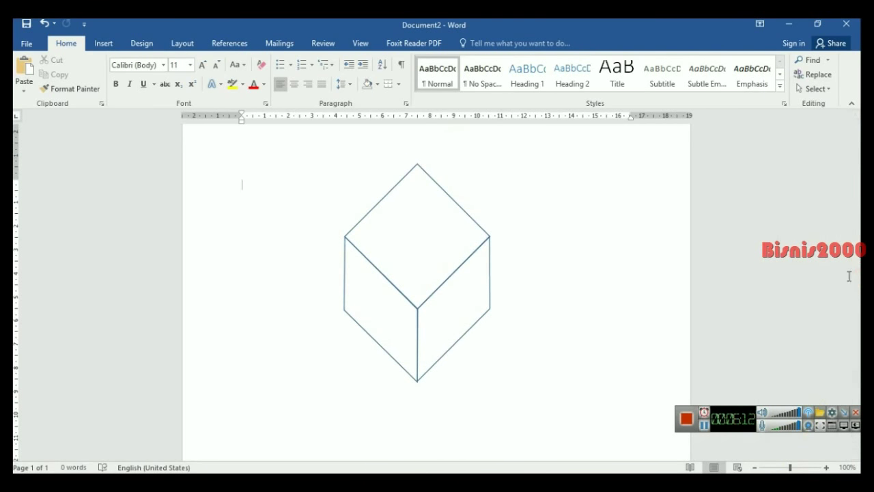
left_click(462, 428)
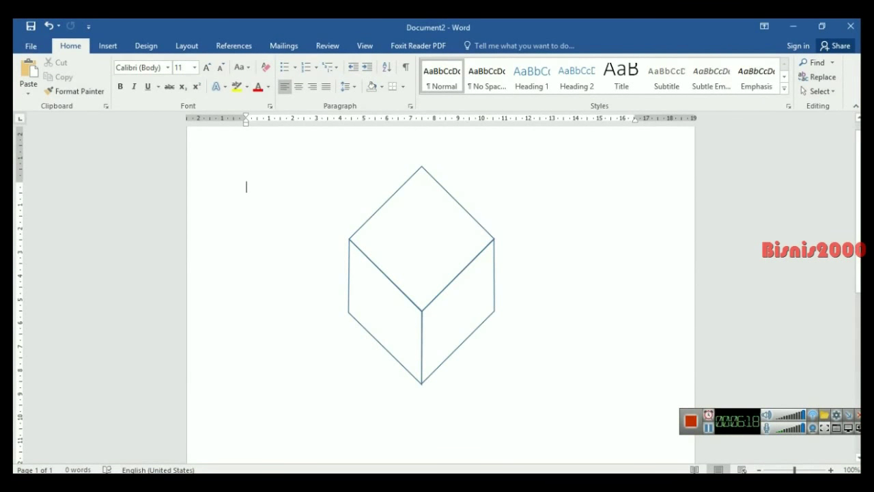
key("alt+Tab")
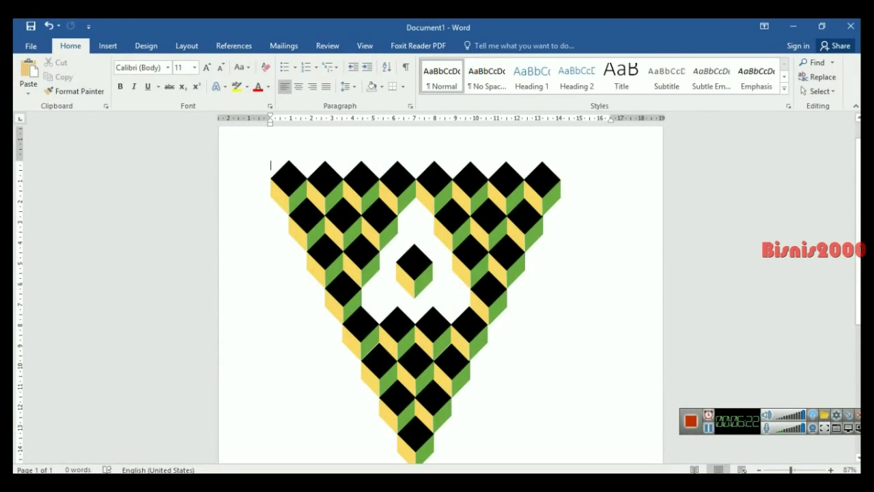
key("alt+Tab")
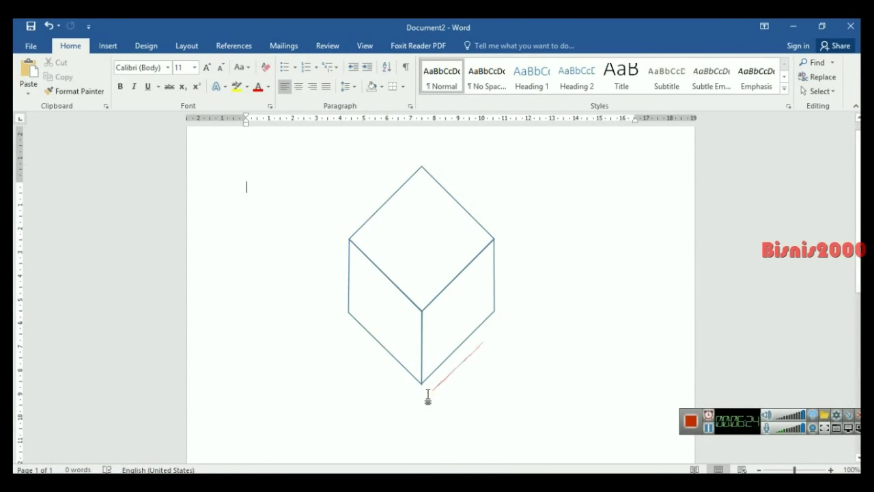
left_click(459, 444)
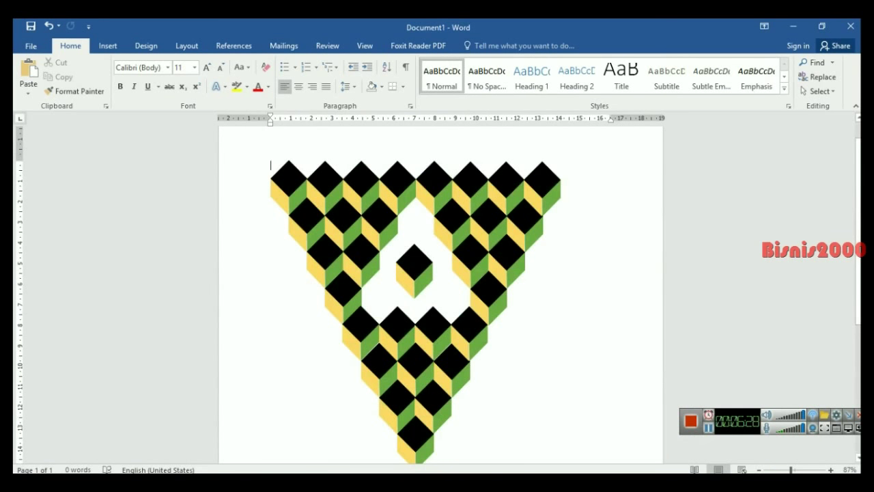
key("alt+Tab")
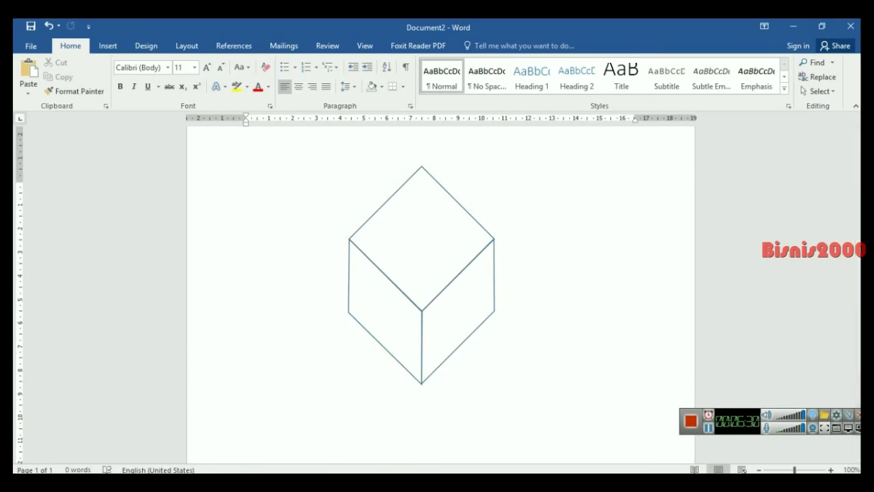
left_click(459, 206)
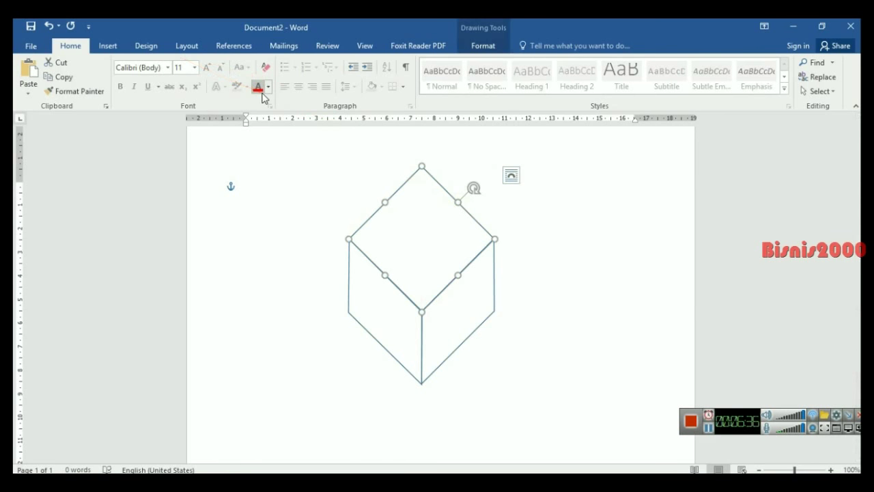
Fill the top diamond with solid black and set its outline to black
left_click(385, 200)
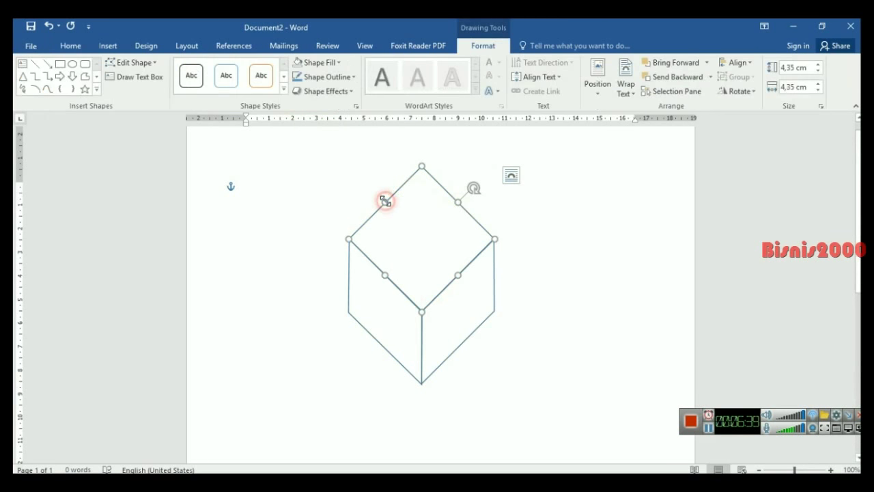
left_click(334, 64)
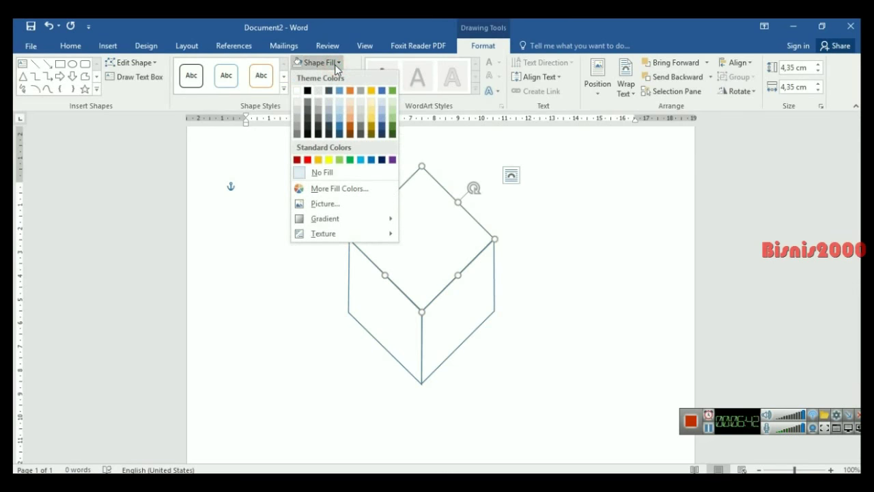
left_click(306, 94)
left_click(307, 91)
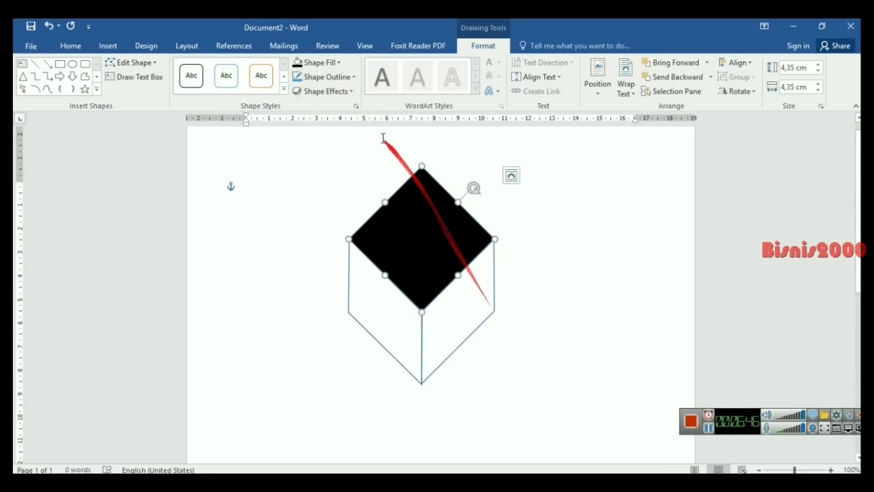
left_click(348, 77)
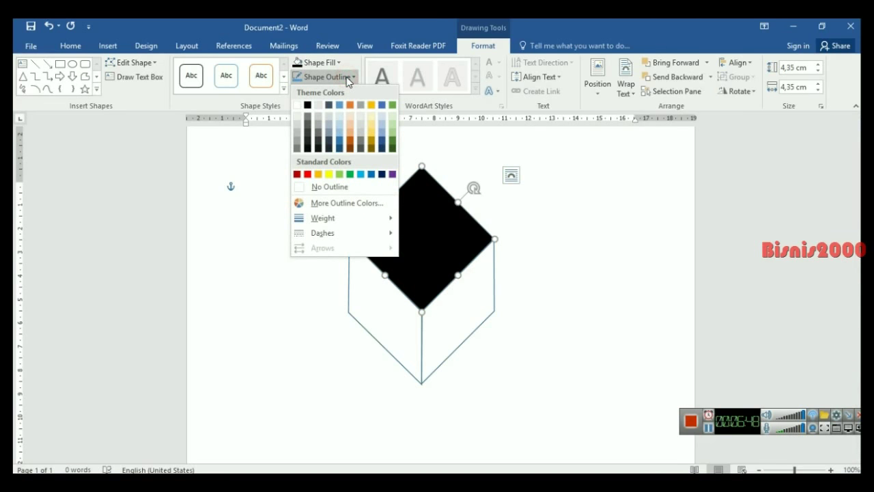
left_click(307, 105)
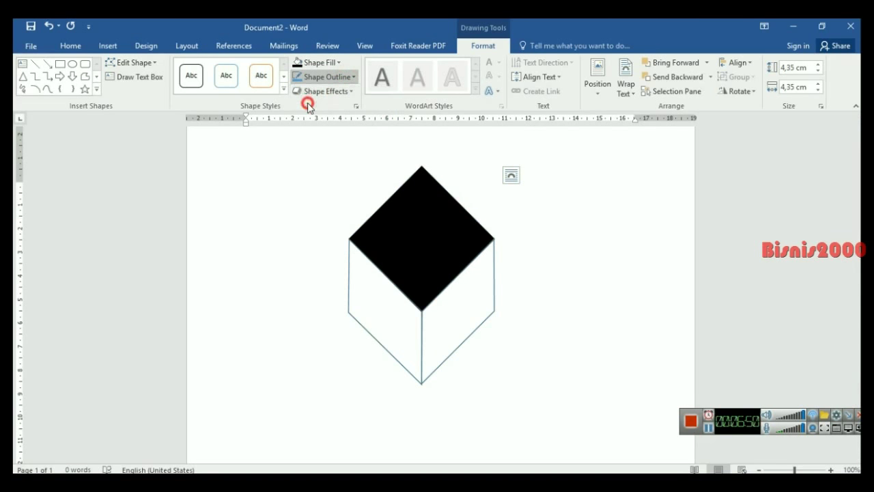
left_click(493, 298)
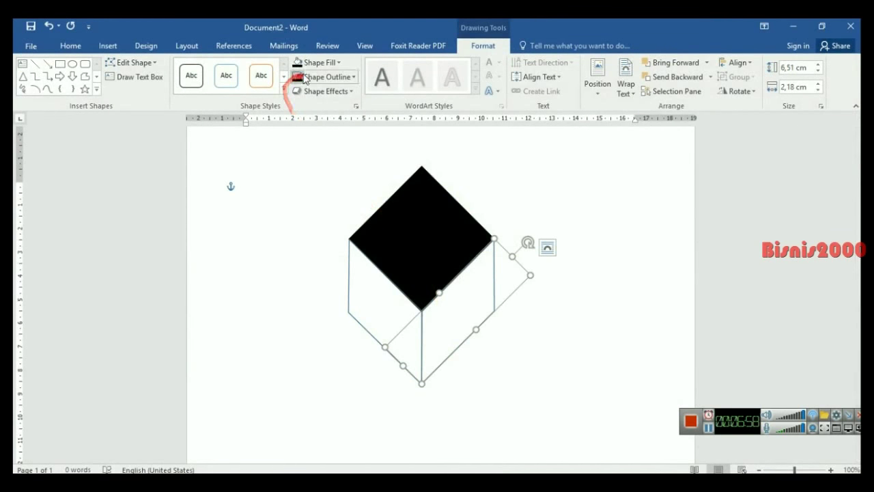
Fill the cube's right face with green
left_click(314, 61)
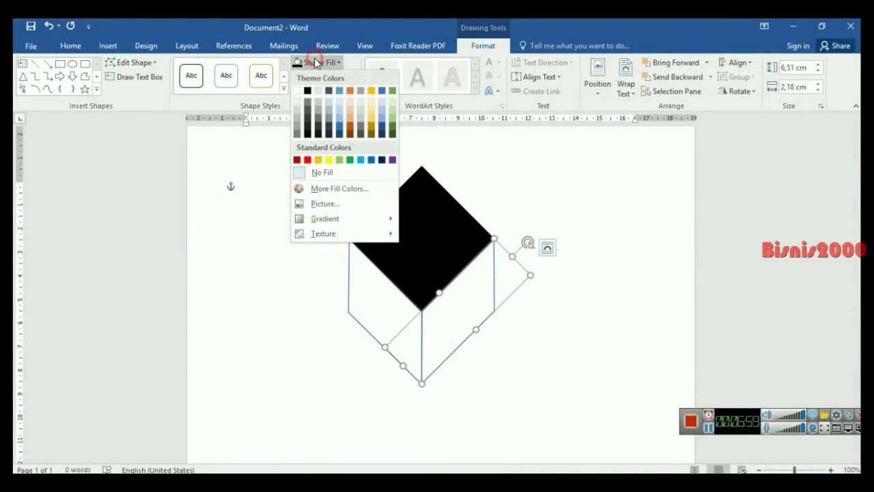
left_click(341, 160)
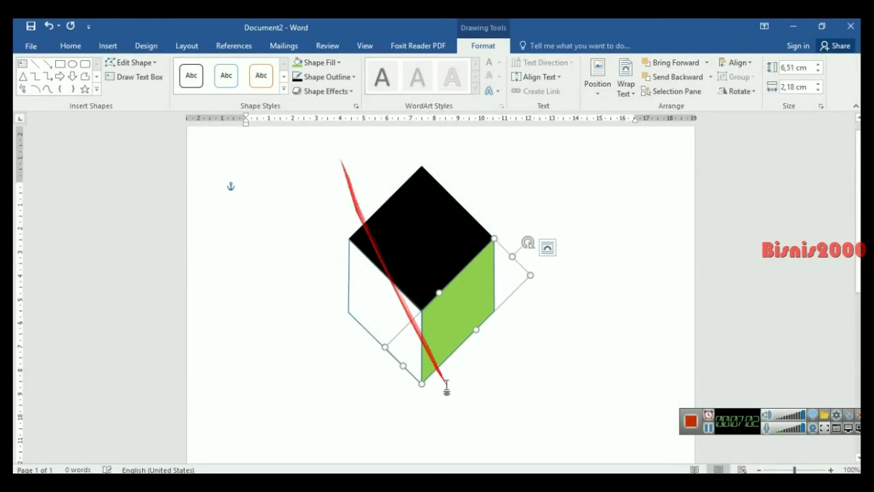
mouse_move(451, 482)
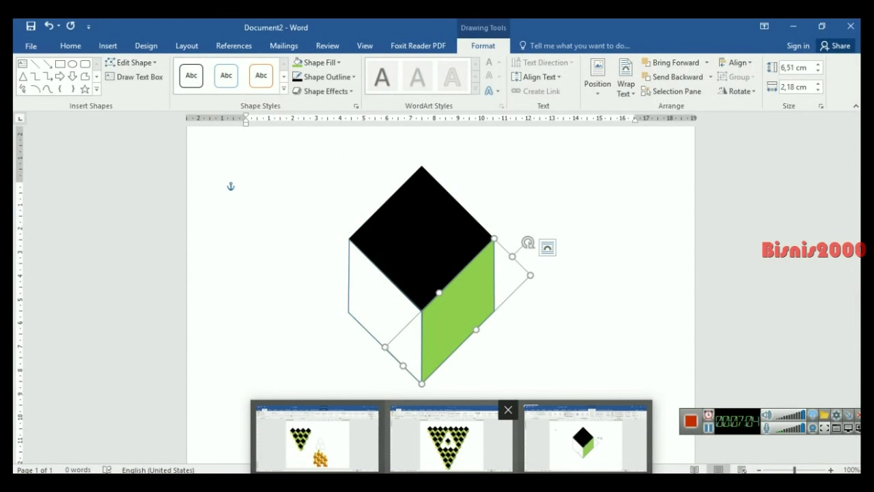
Fill the left face with pale gold and give it a matching gold outline
left_click(352, 317)
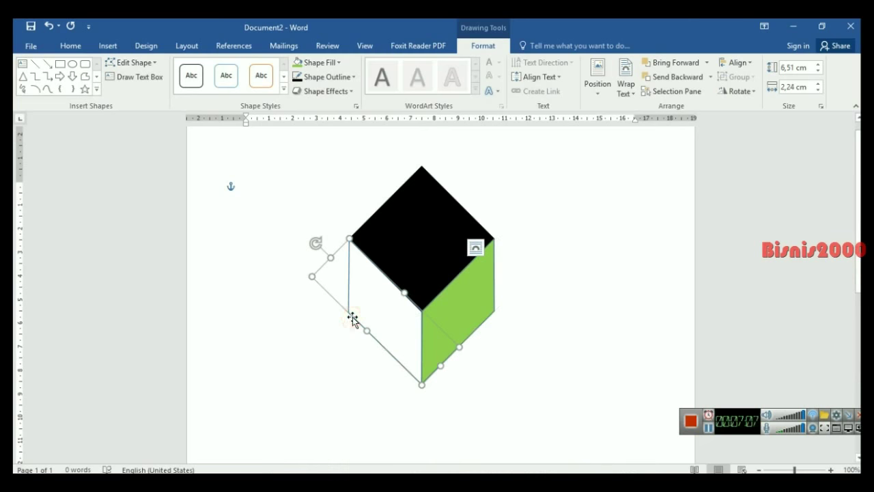
left_click(318, 62)
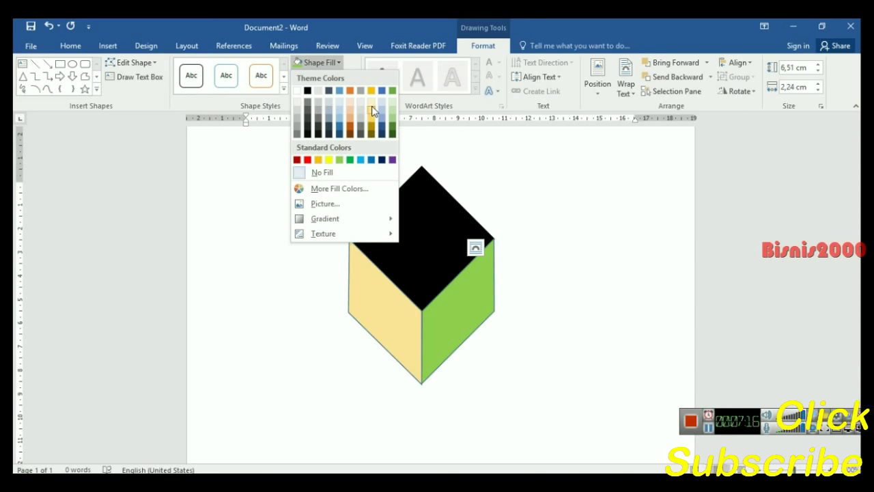
left_click(372, 112)
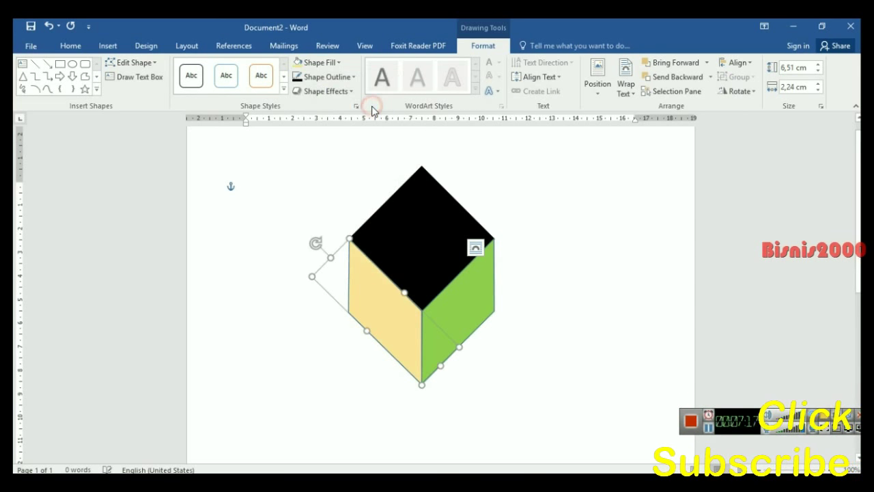
left_click(328, 76)
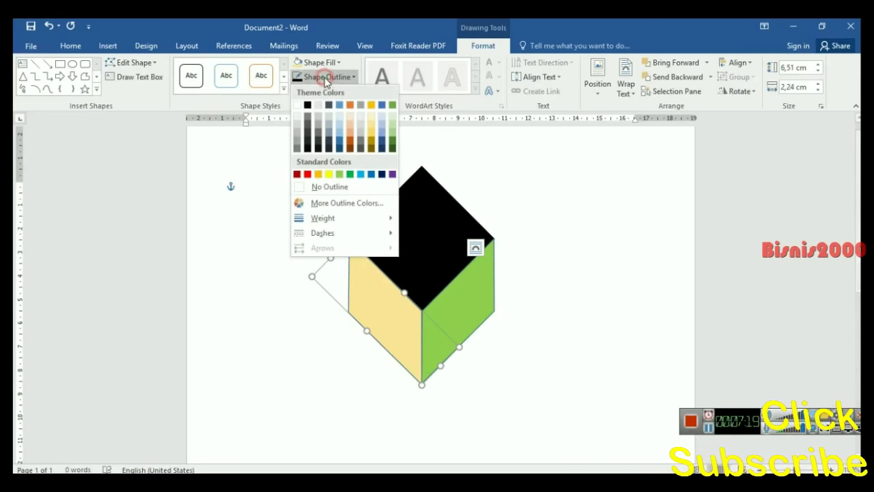
left_click(371, 131)
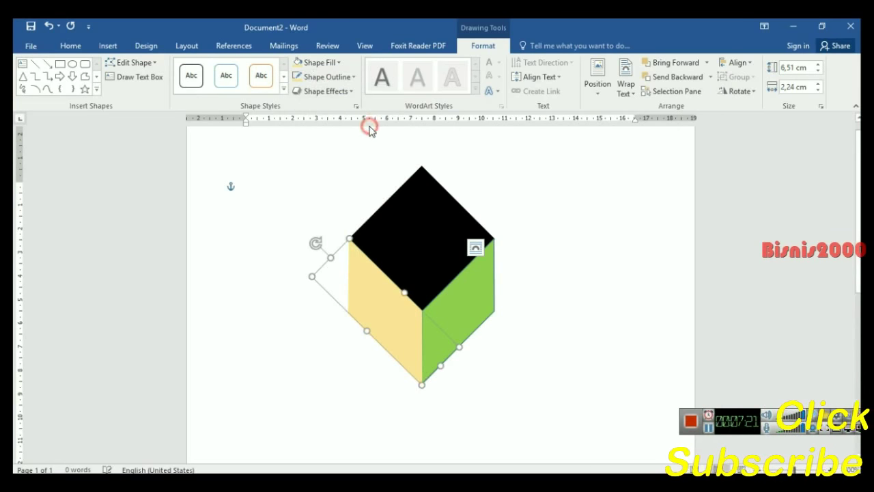
Give the green right face a matching green outline
left_click(494, 295)
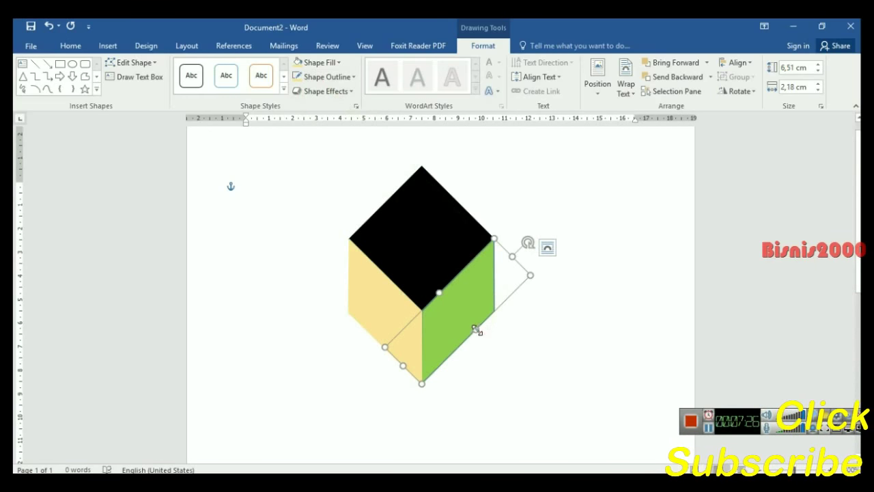
left_click(335, 63)
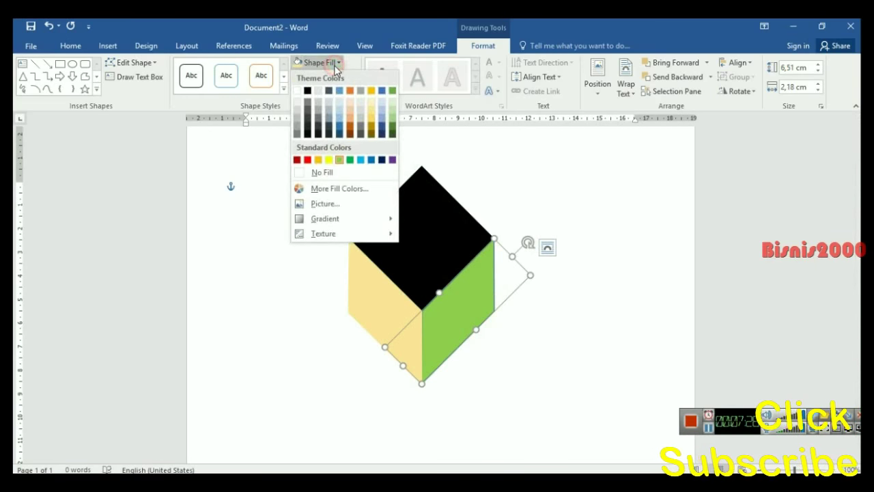
left_click(335, 64)
left_click(328, 77)
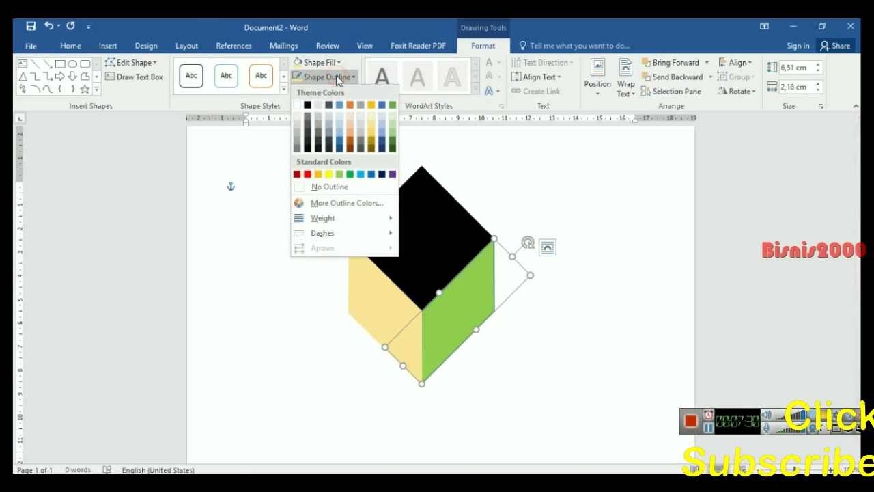
left_click(339, 174)
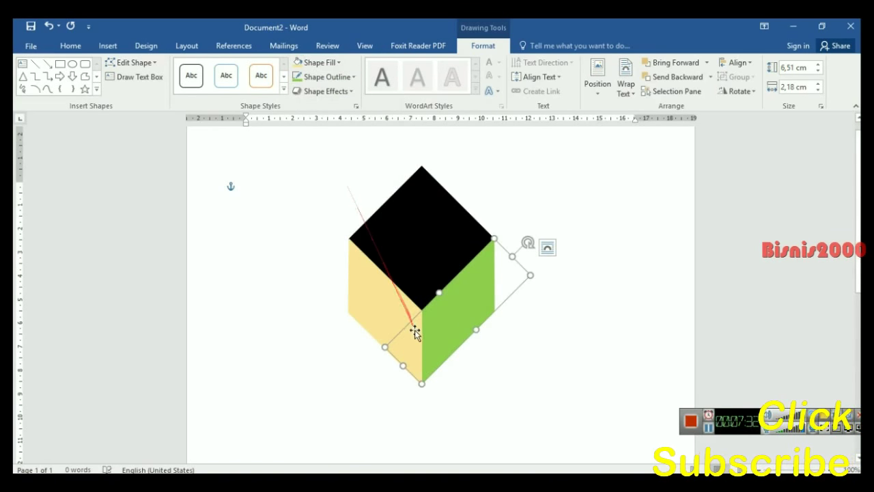
left_click(394, 314)
Box-select the black, yellow and green faces with Select Objects and group them into one cube
left_click(527, 332)
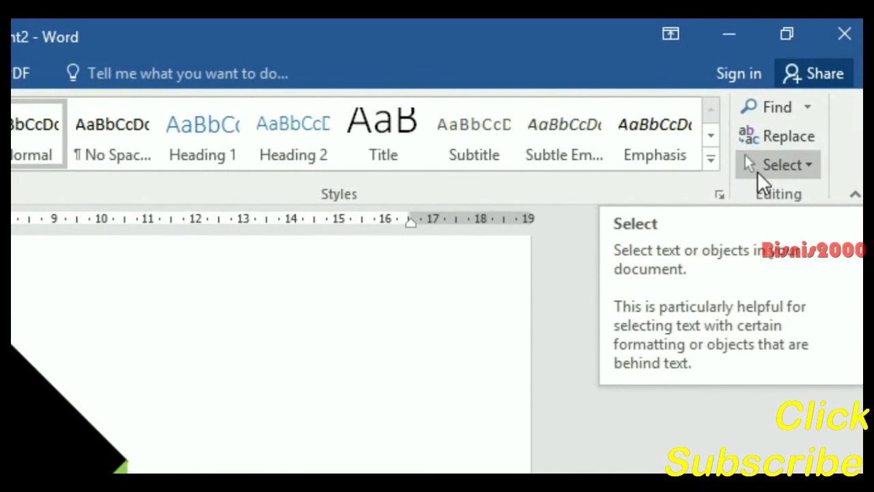
left_click(807, 94)
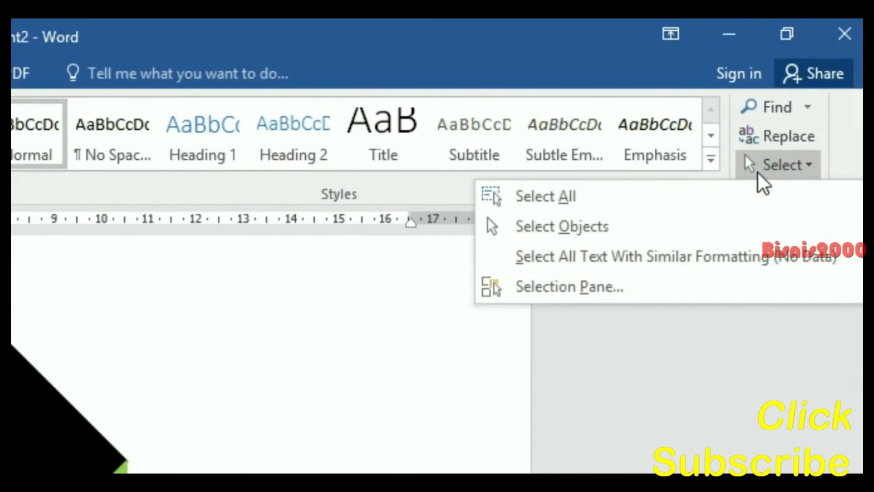
left_click(659, 232)
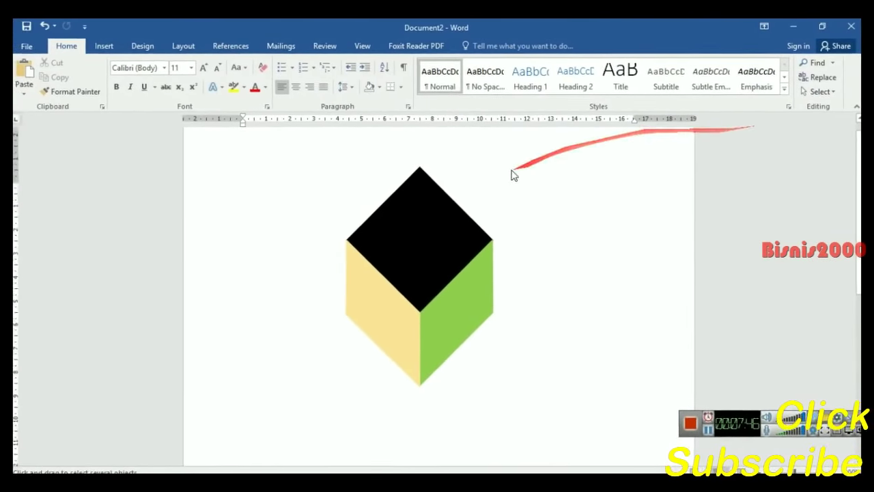
left_click_drag(309, 157, 533, 398)
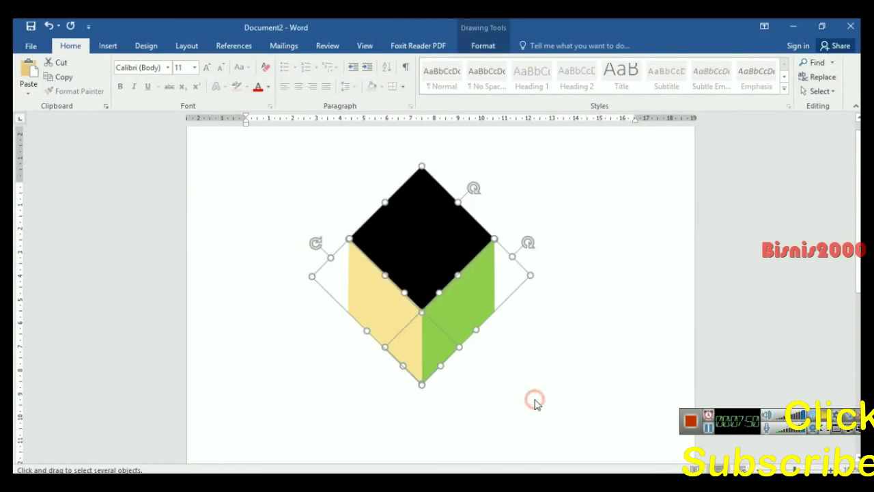
right_click(439, 293)
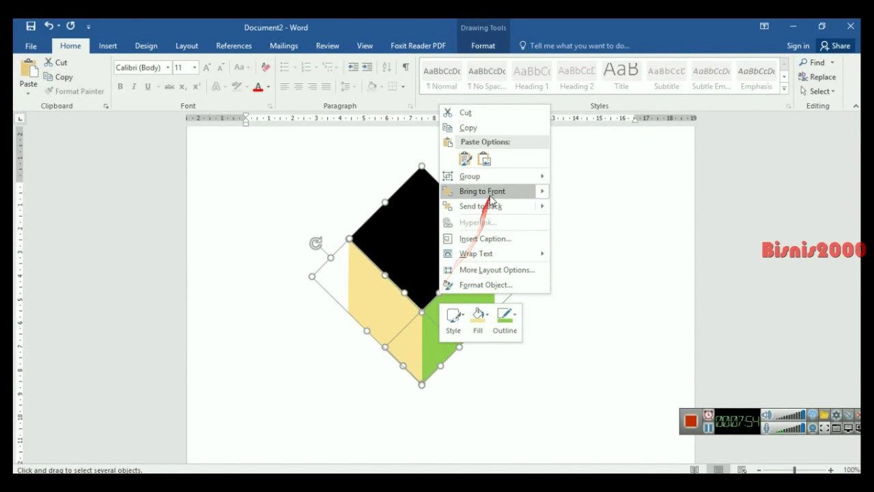
mouse_move(488, 179)
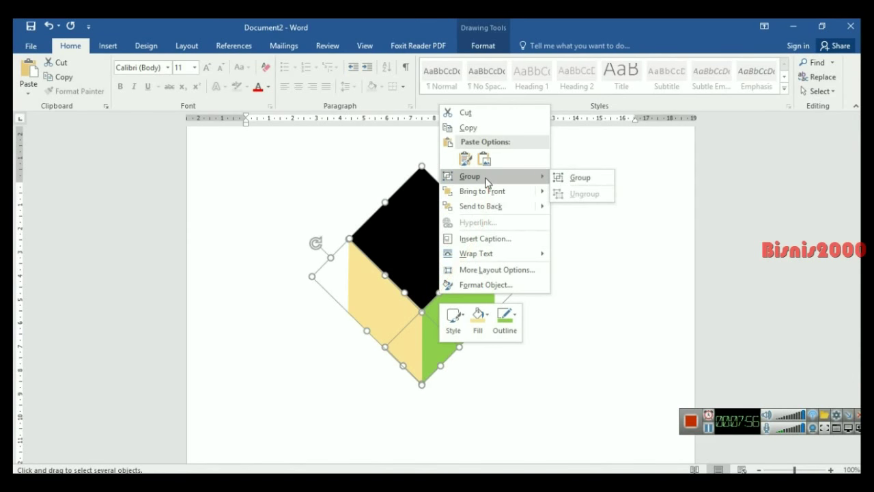
left_click(557, 179)
left_click(507, 377)
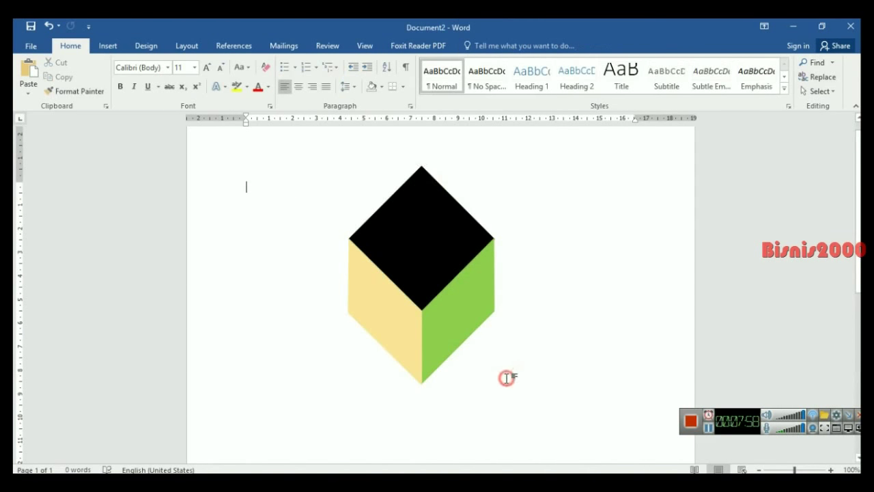
Scale the grouped cube down from its bottom-right corner handle, then reselect it
left_click(451, 323)
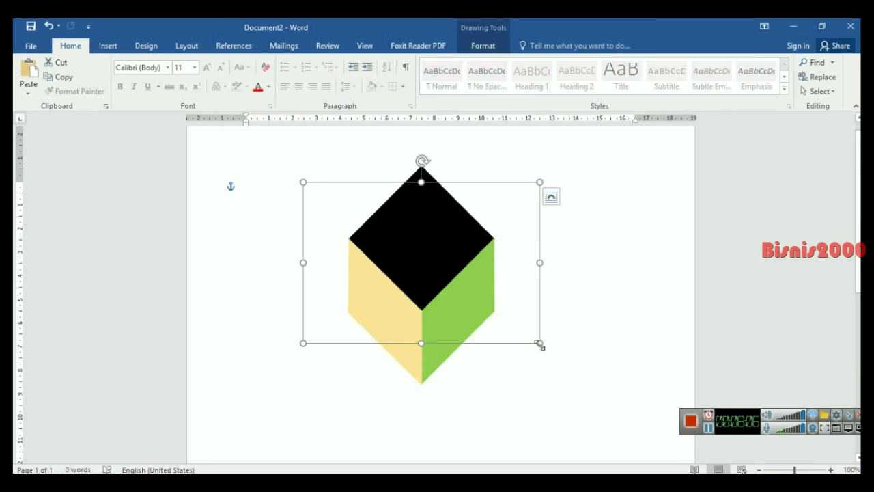
left_click_drag(539, 343, 461, 289)
left_click(441, 323)
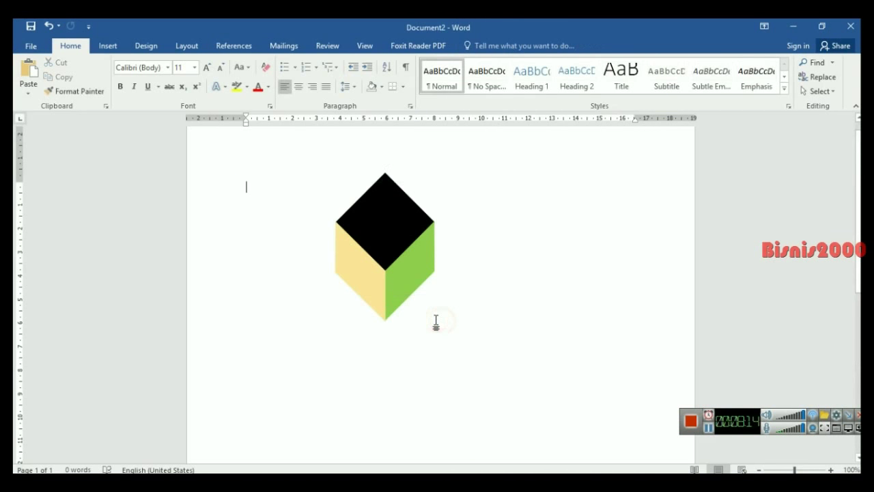
left_click(388, 240)
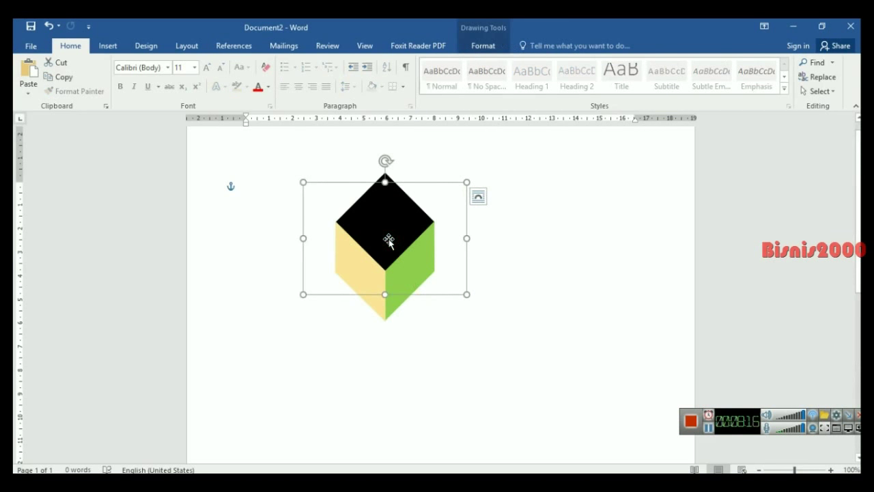
Duplicate the cube with Ctrl+D and nudge the copy snugly beside the original
key("ctrl+d")
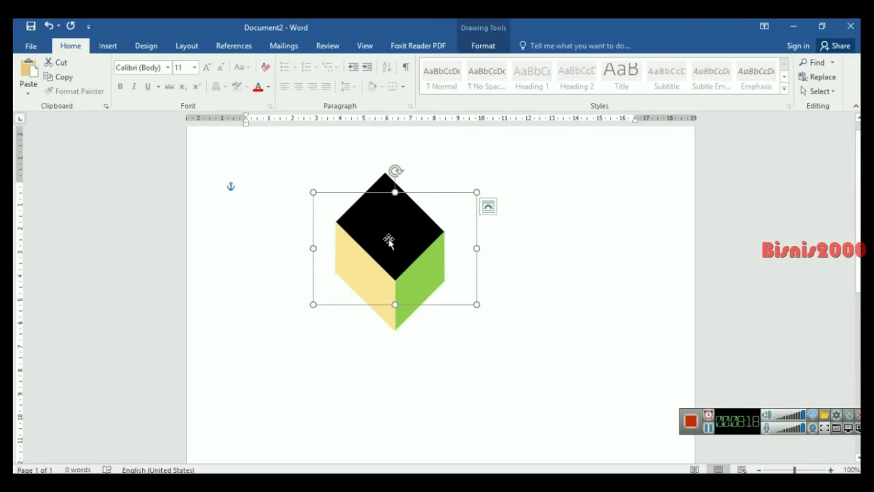
mouse_move(388, 240)
left_mouse_down()
mouse_move(478, 221)
mouse_move(430, 340)
left_mouse_up()
key("Right")
key("Down")
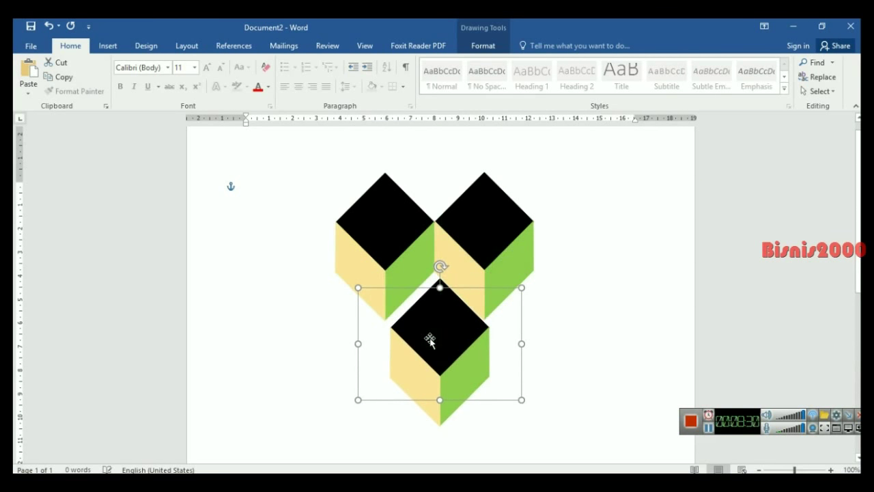
key("Left")
key("Up")
key("Up")
key("Up")
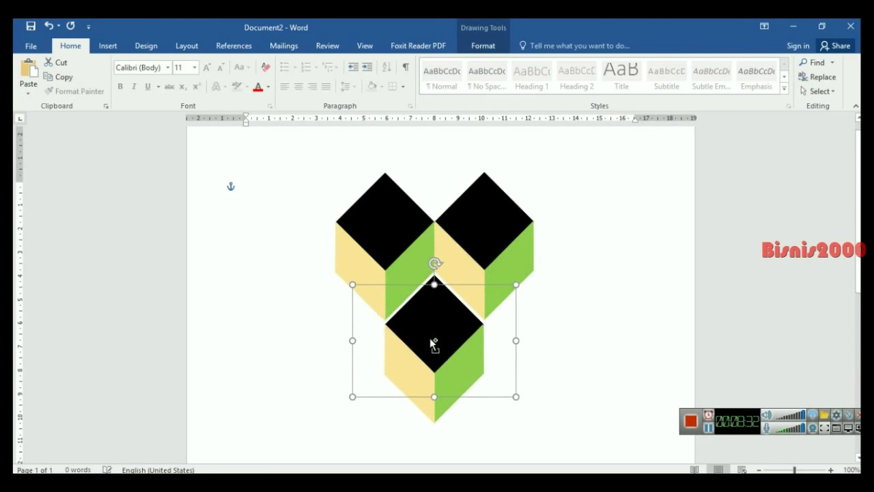
key("Up")
key("Up")
key("Up")
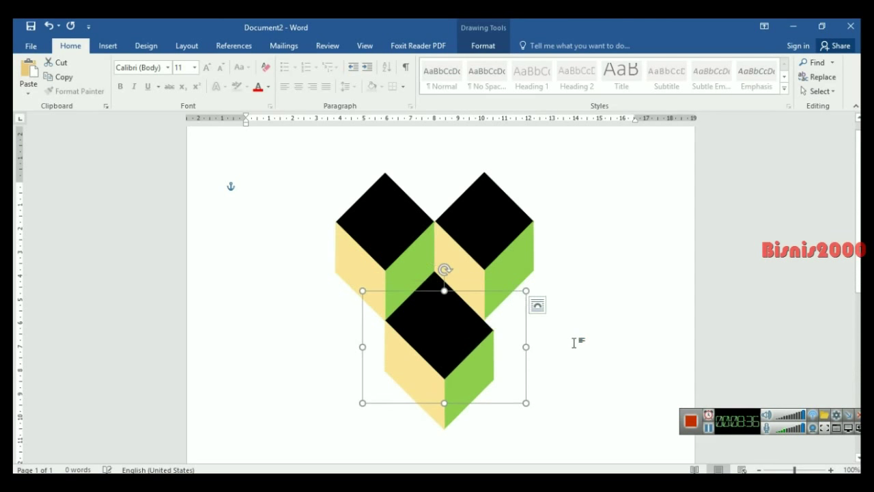
Add cube copies at the lower right, lower left and top to complete the 3-2-1 pyramid
mouse_move(422, 342)
left_mouse_down("ctrl")
mouse_move(521, 367)
mouse_move(520, 340)
left_mouse_up("ctrl")
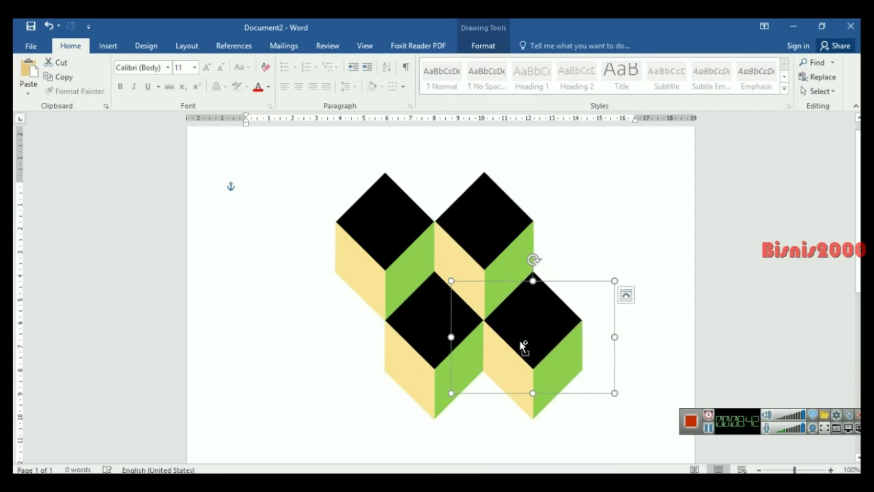
key("ctrl+d")
left_click_drag(531, 345, 336, 333)
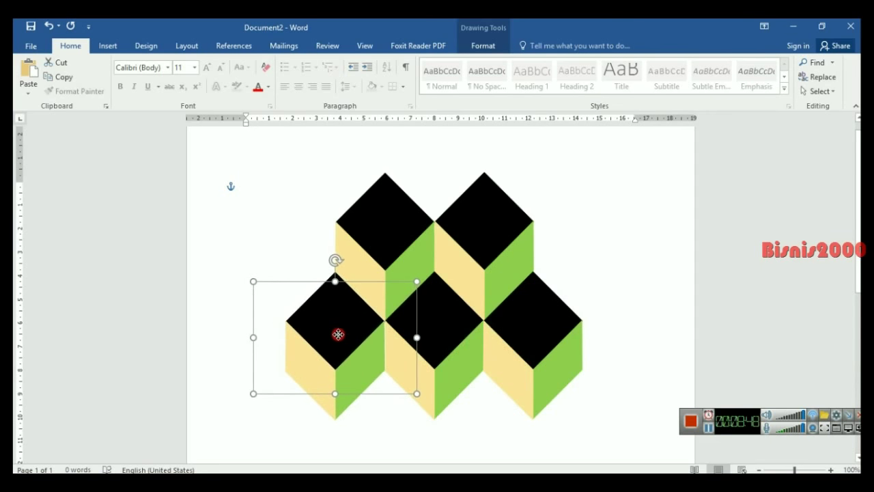
left_click_drag(336, 333, 338, 334)
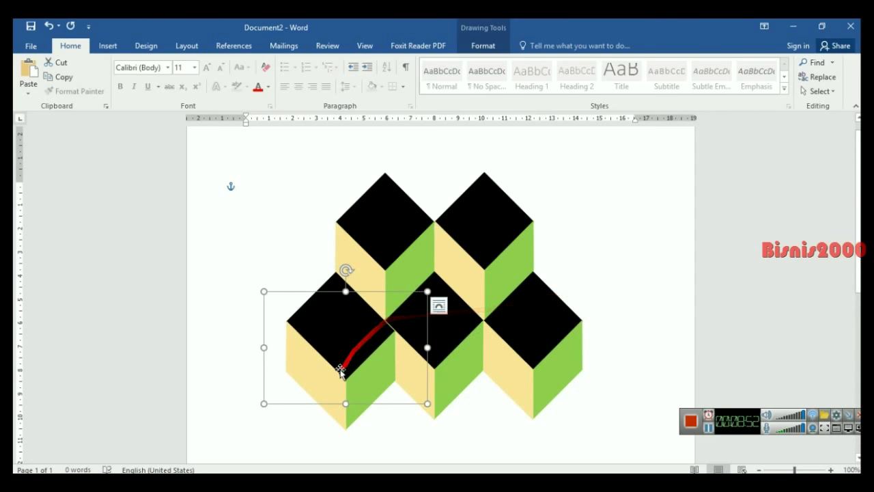
mouse_move(331, 360)
left_mouse_down()
mouse_move(433, 266)
mouse_move(427, 161)
left_mouse_up()
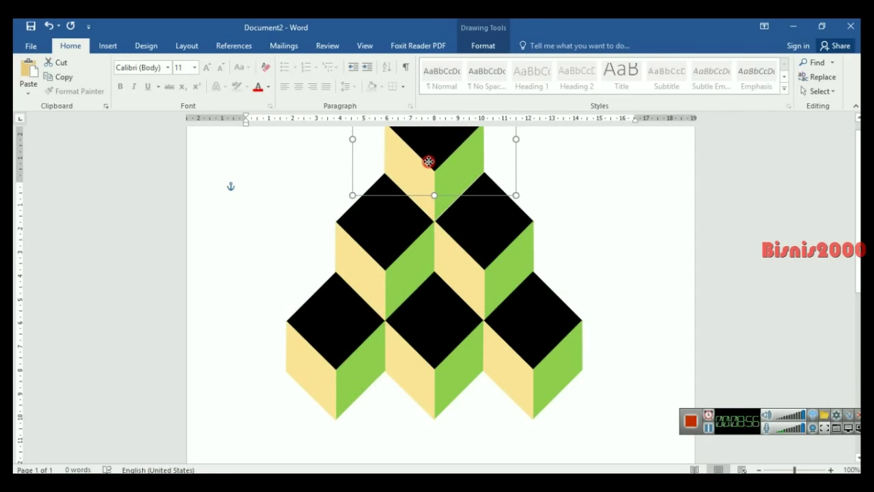
scroll(427, 161, "up", 1)
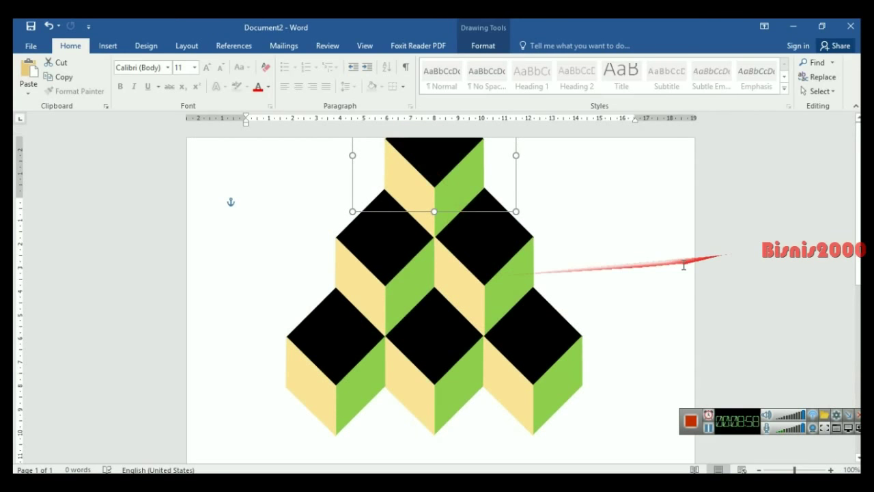
left_click(621, 270)
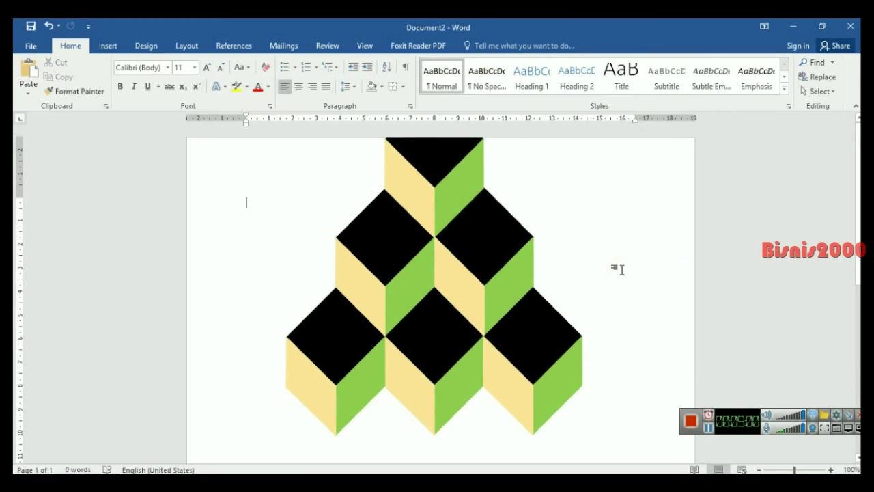
Select the top, middle and bottom cubes, all six, and group them into one pyramid object
left_click(817, 91)
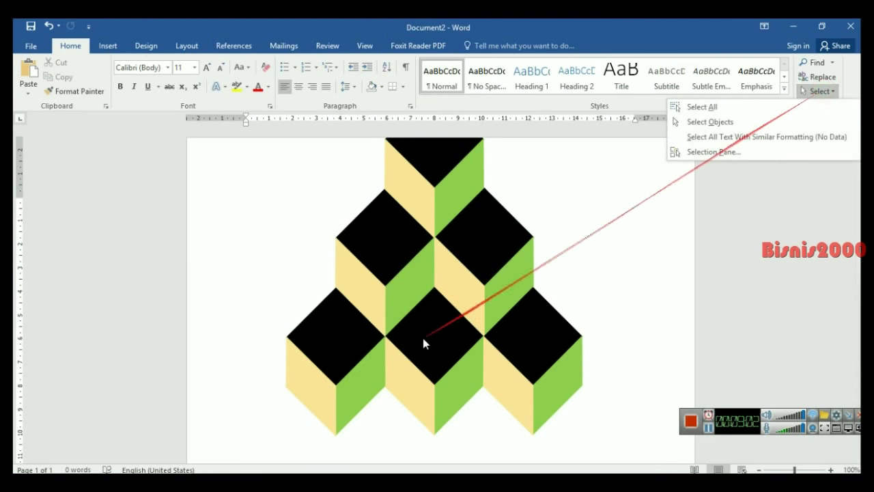
left_click(694, 108)
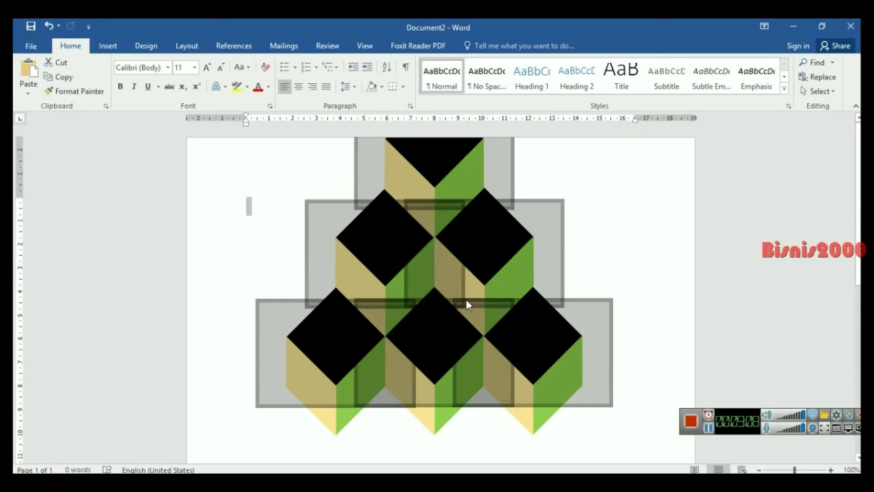
left_click(585, 240)
left_click(434, 194)
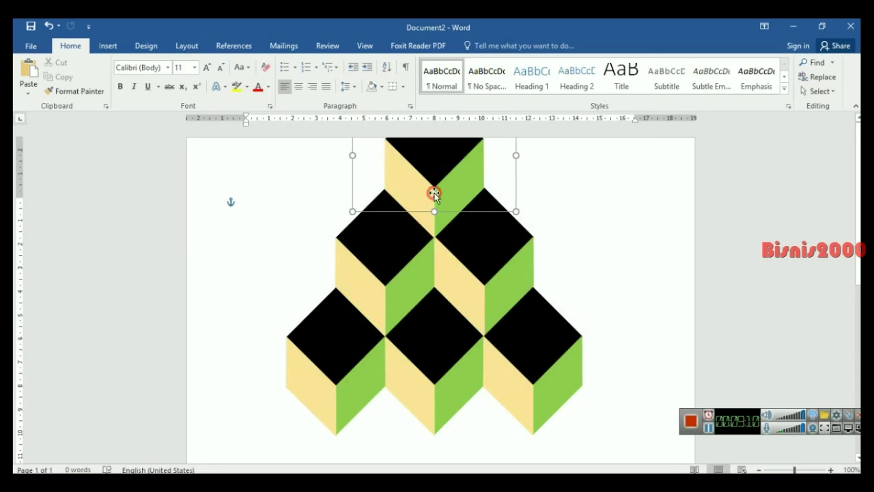
left_click(385, 247, "shift")
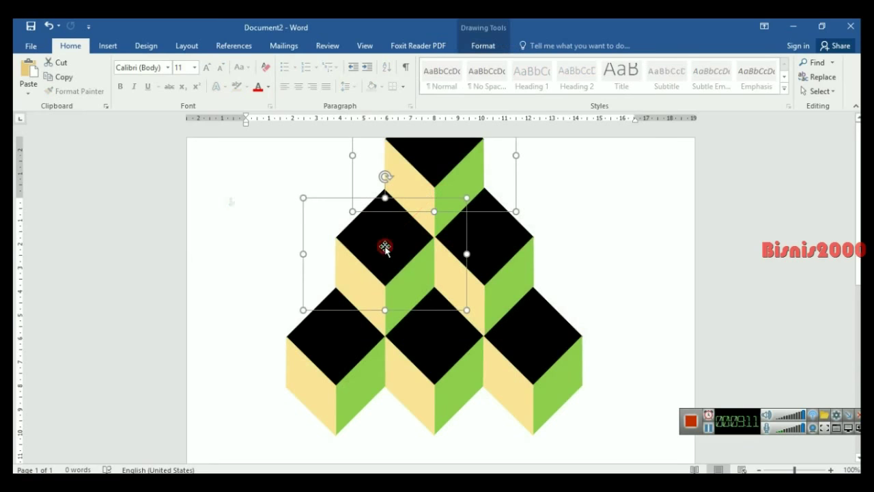
left_click(478, 255, "shift")
left_click(443, 350, "shift")
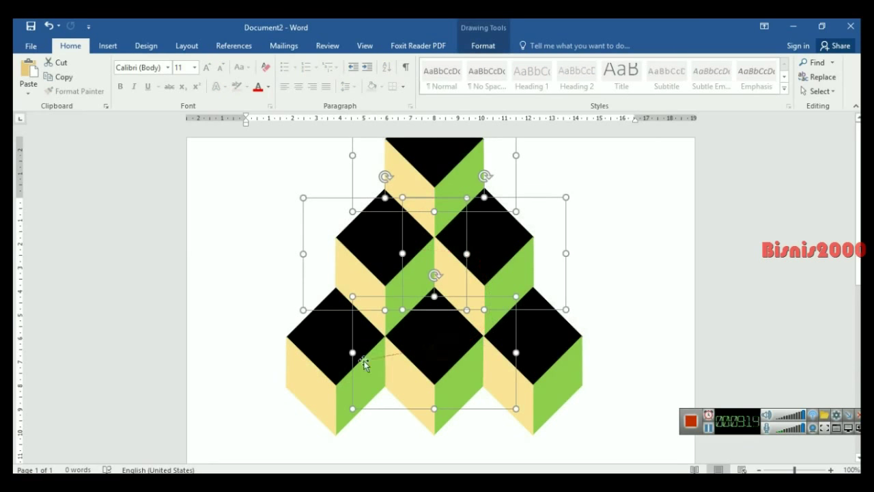
left_click(321, 365, "shift")
left_click(551, 388, "shift")
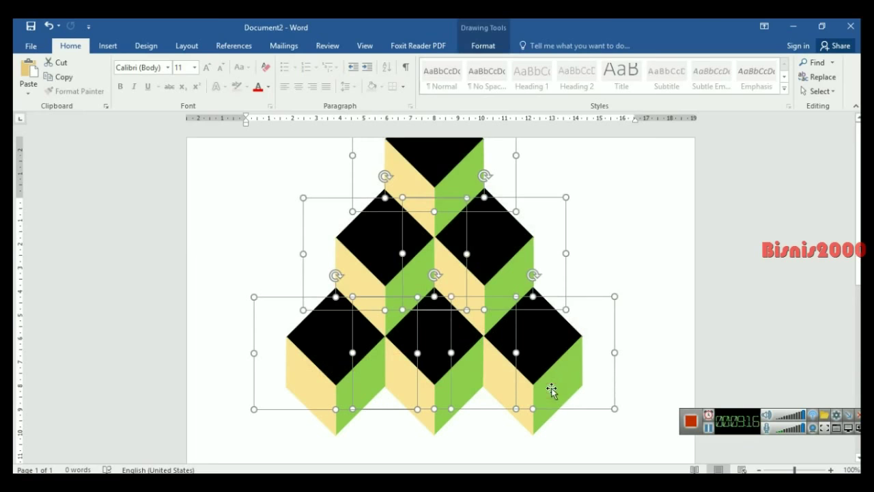
right_click(452, 351)
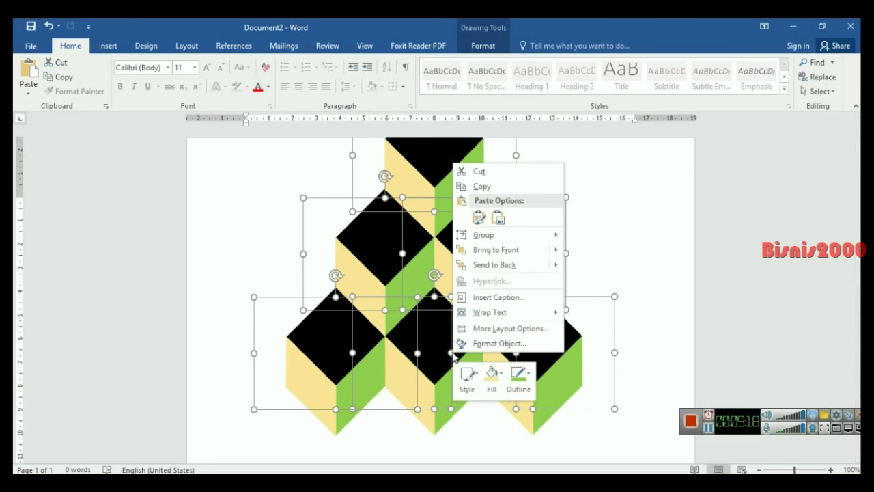
mouse_move(495, 237)
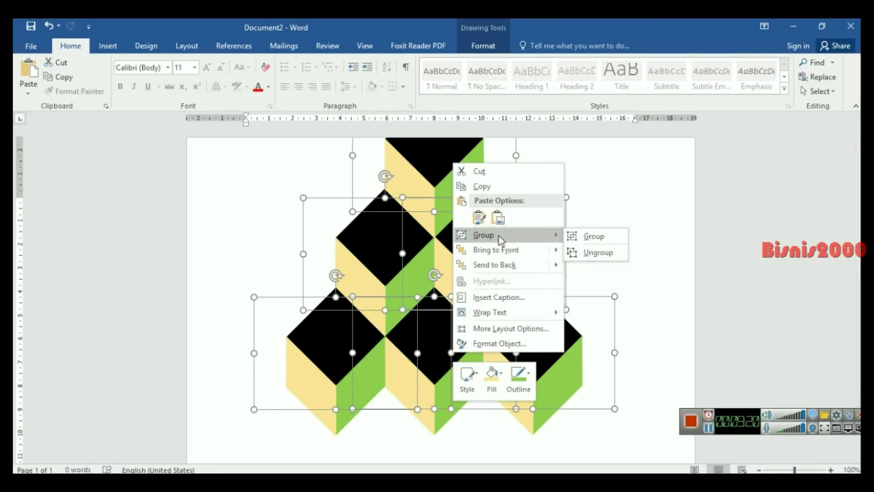
left_click(609, 237)
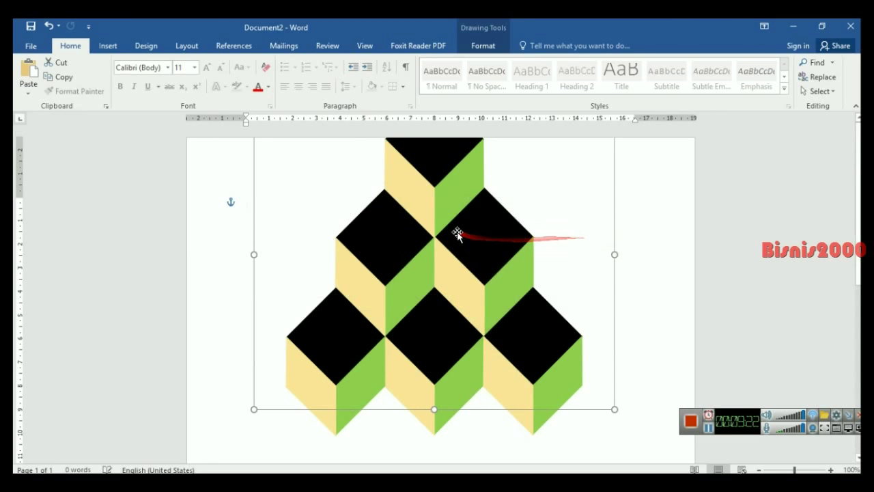
Shrink the grouped pyramid, move it down-left, and duplicate it with Ctrl+D
left_click_drag(614, 409, 509, 314)
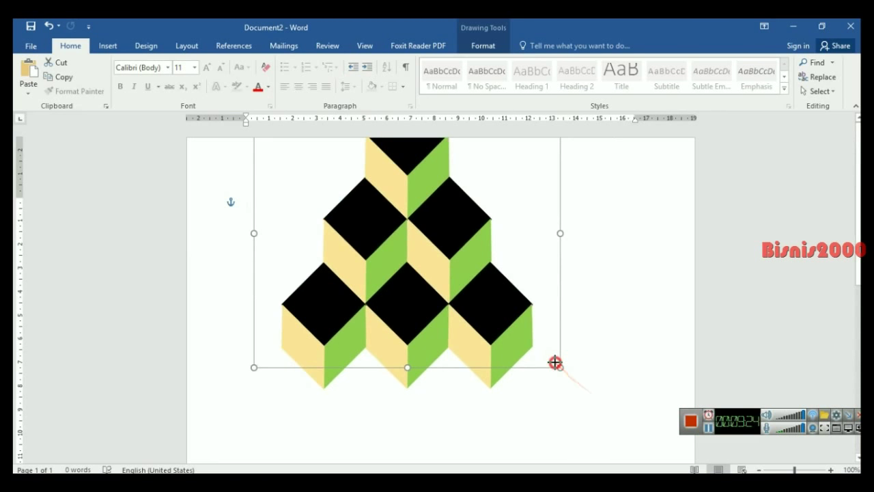
left_click_drag(505, 313, 466, 280)
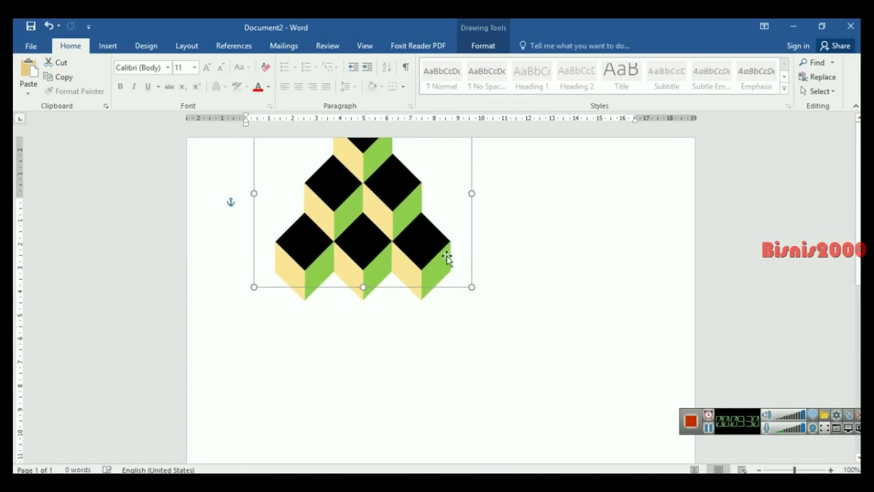
mouse_move(391, 181)
left_mouse_down()
mouse_move(376, 256)
mouse_move(532, 241)
left_mouse_up()
key("ctrl+d")
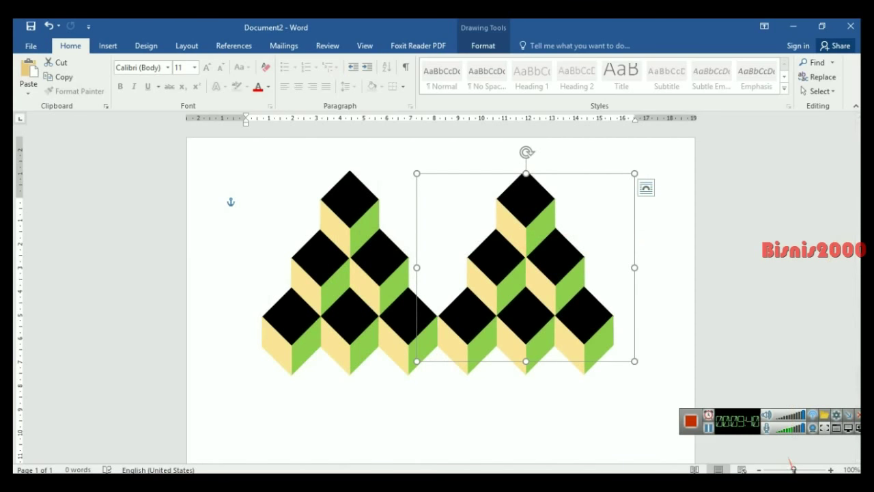
Zoom out, undo the last shift, and place a pyramid copy centred below the pair to form the Y
left_click_drag(793, 469, 781, 470)
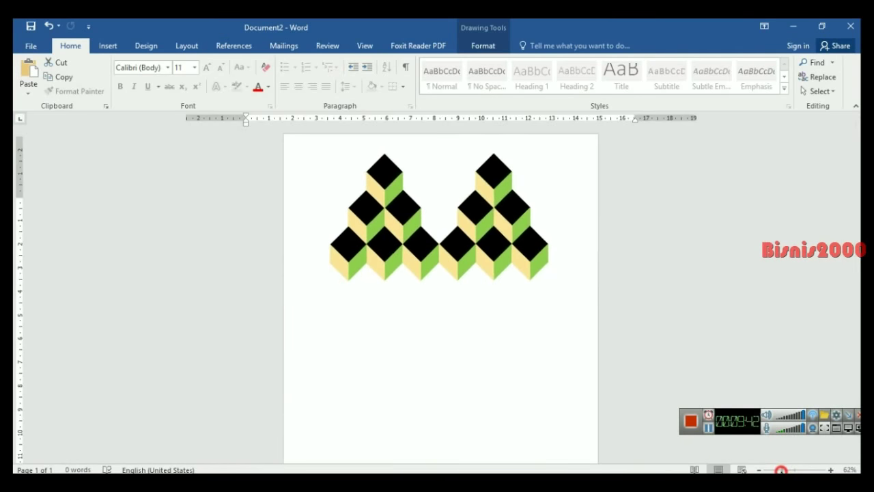
key("ctrl+z")
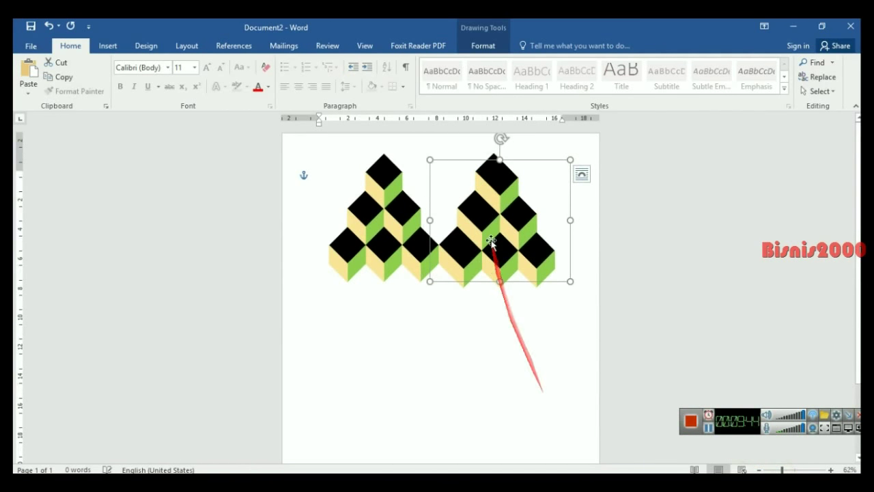
left_click_drag(494, 252, 427, 327)
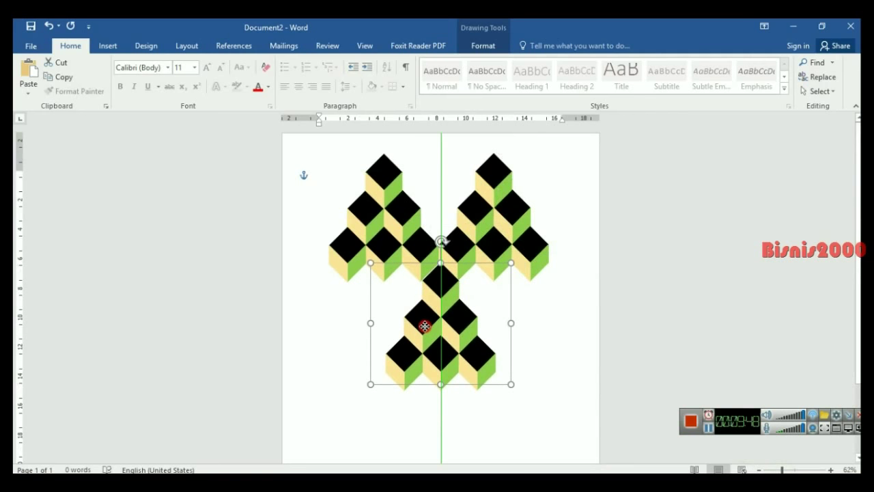
left_click_drag(427, 327, 425, 327)
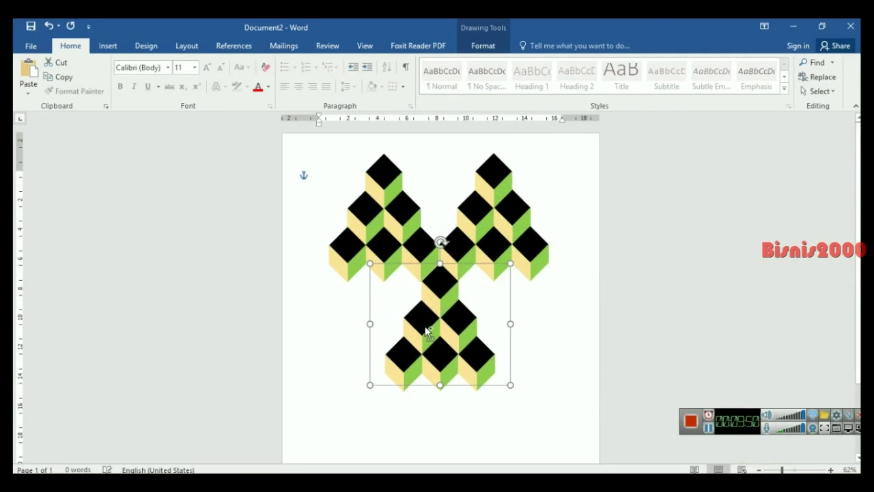
key("Left")
key("Left")
key("Up")
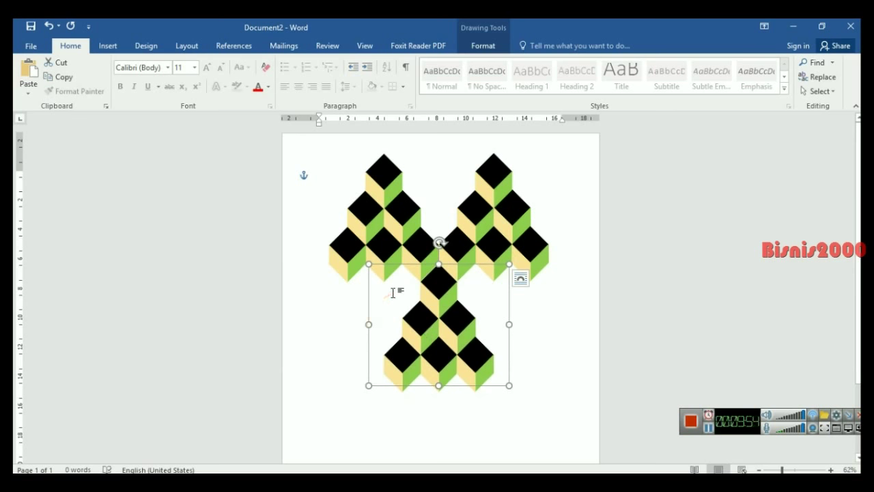
left_click(543, 321)
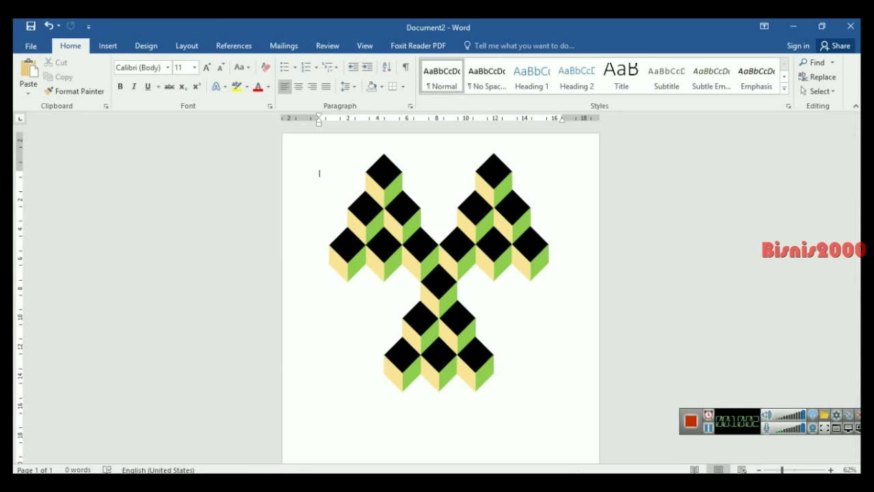
Paste the comment request text on the empty line below 'Subscribe !!!' in Notepad
mouse_move(601, 470)
left_click(611, 437)
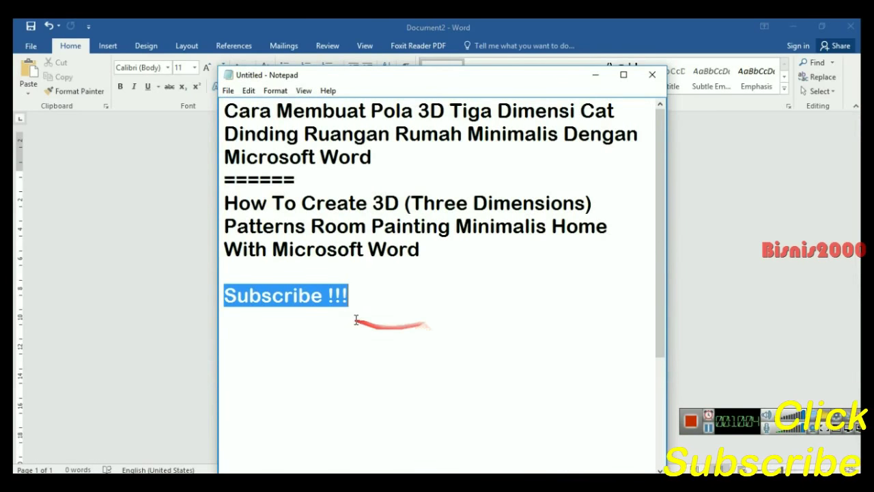
left_click(248, 323)
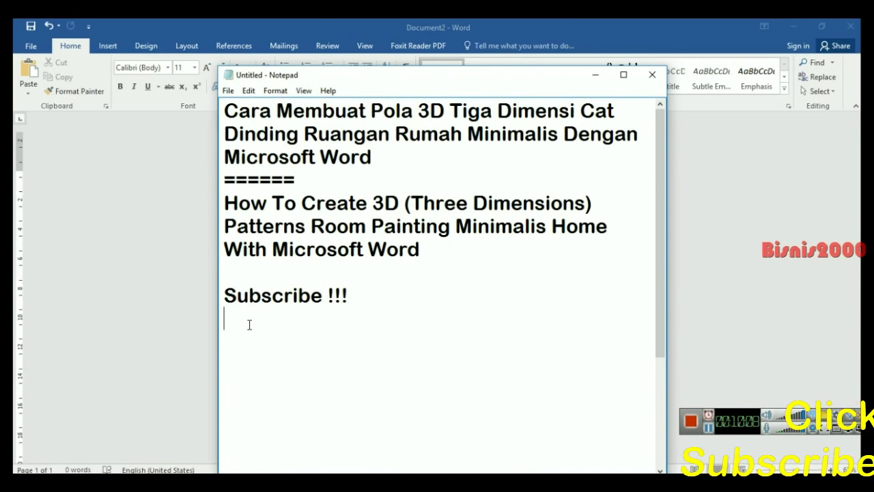
key("ctrl+v")
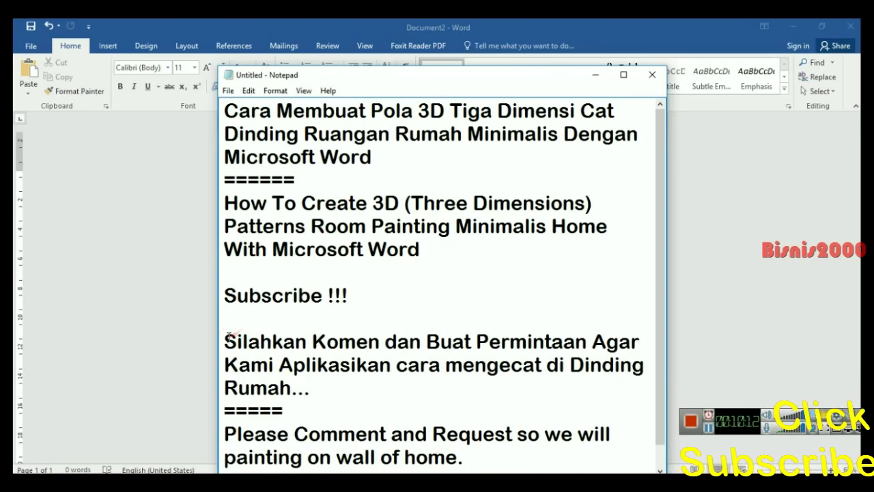
Select the Indonesian and English comment request lines, then the 'Subscribe !!!' line
left_click_drag(226, 339, 333, 390)
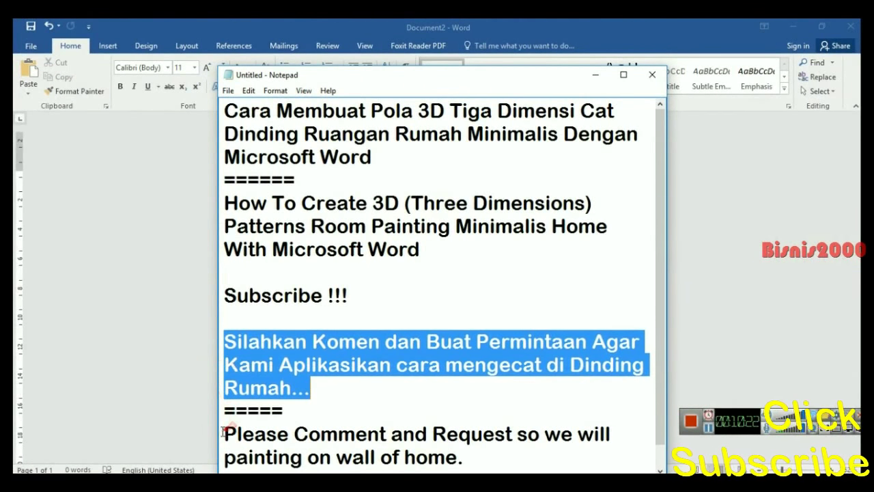
left_click_drag(222, 433, 503, 454)
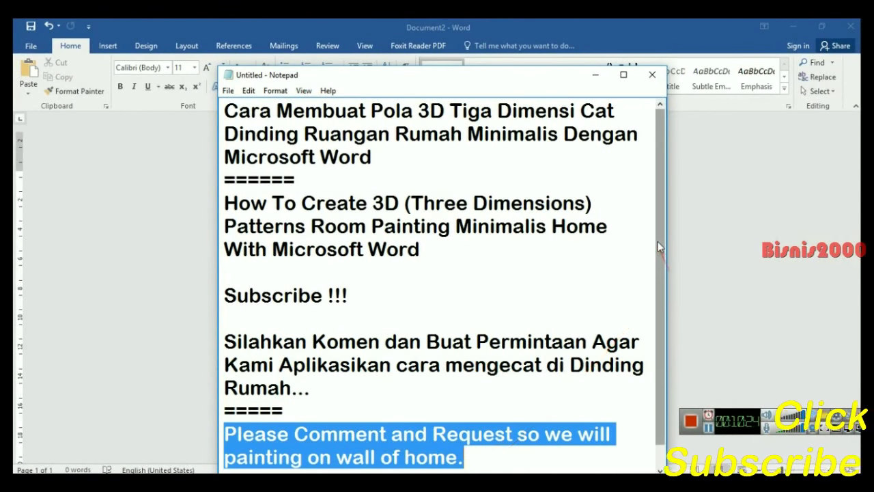
left_click_drag(659, 241, 657, 334)
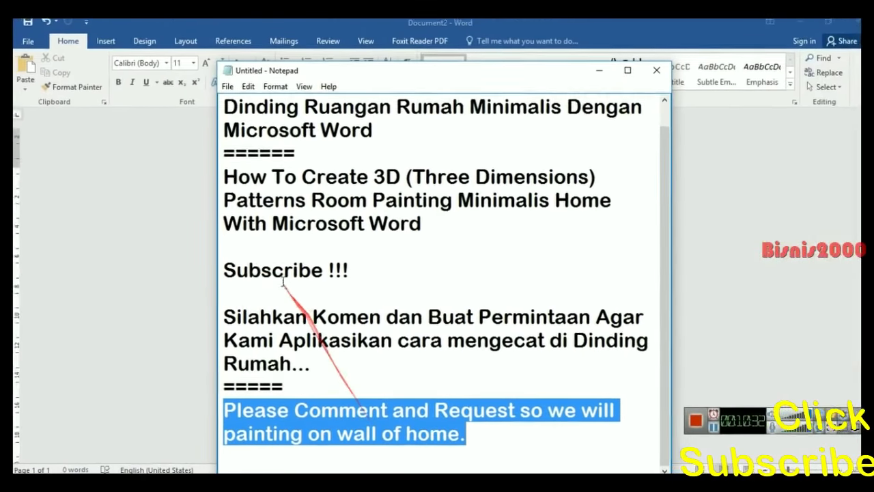
left_click_drag(226, 272, 380, 273)
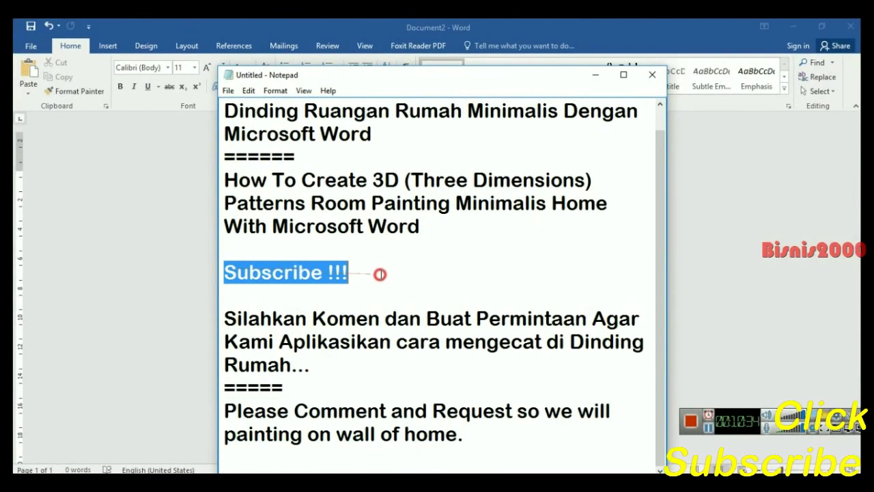